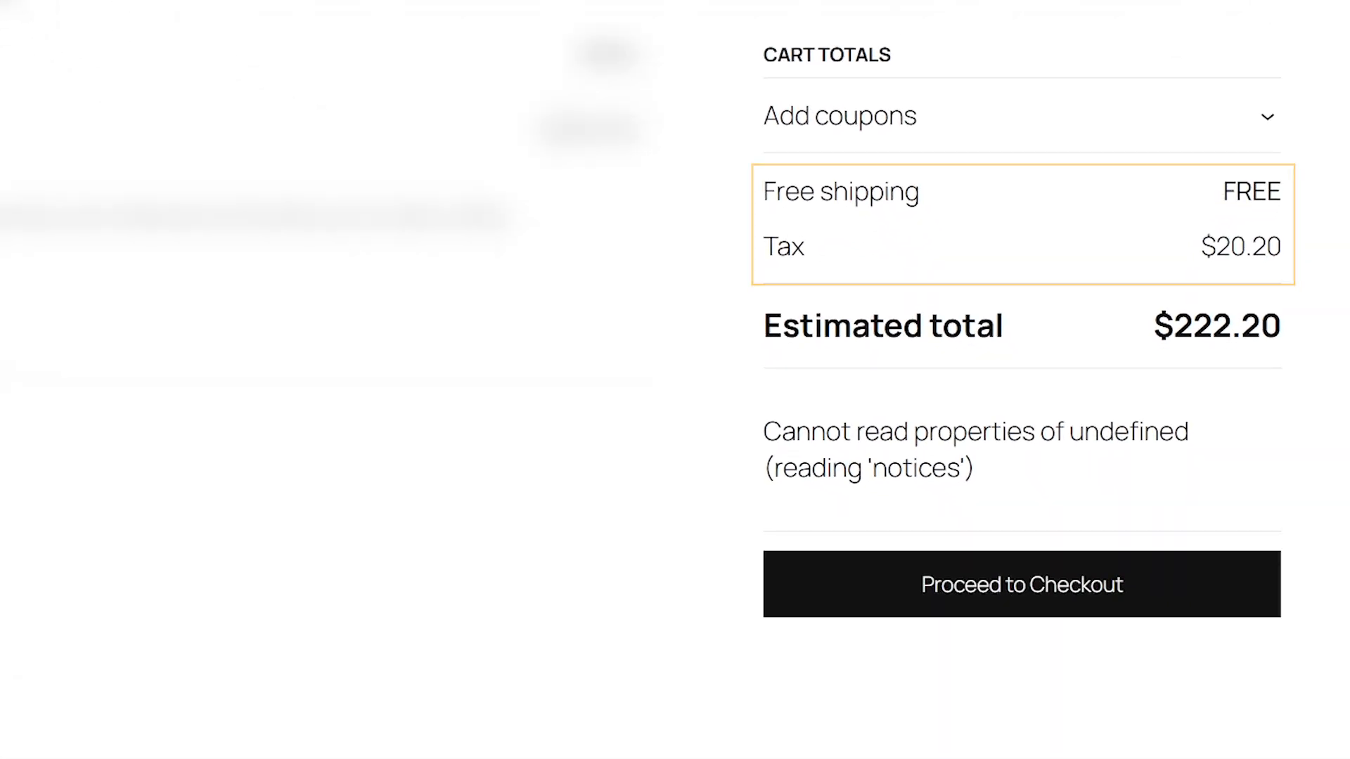
pyautogui.click(1261, 132)
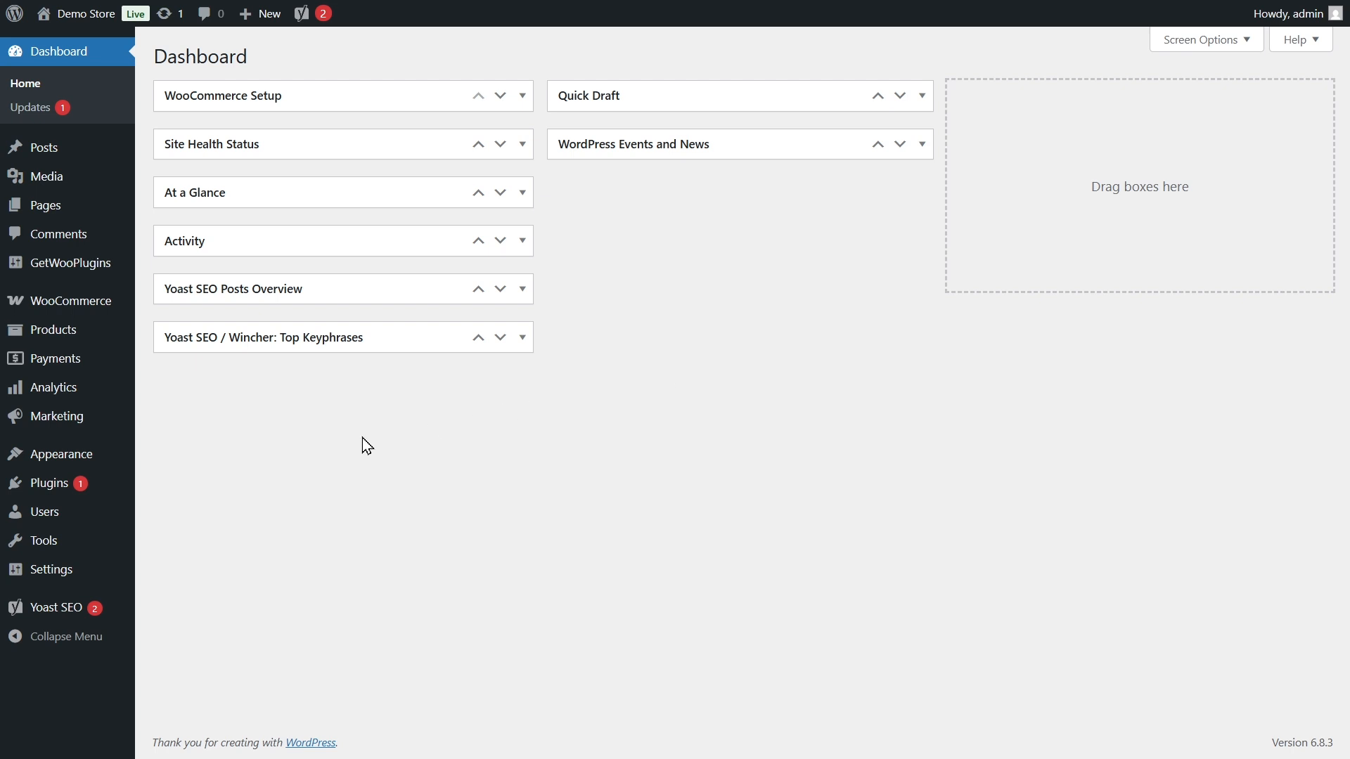
# - Start a new coupon with code BLACKFRIDAY30 and description "Get 30% off all orders this Black Friday! Use code BLACKFRIDAY30 at checkout."
pyautogui.moveTo(88, 422)
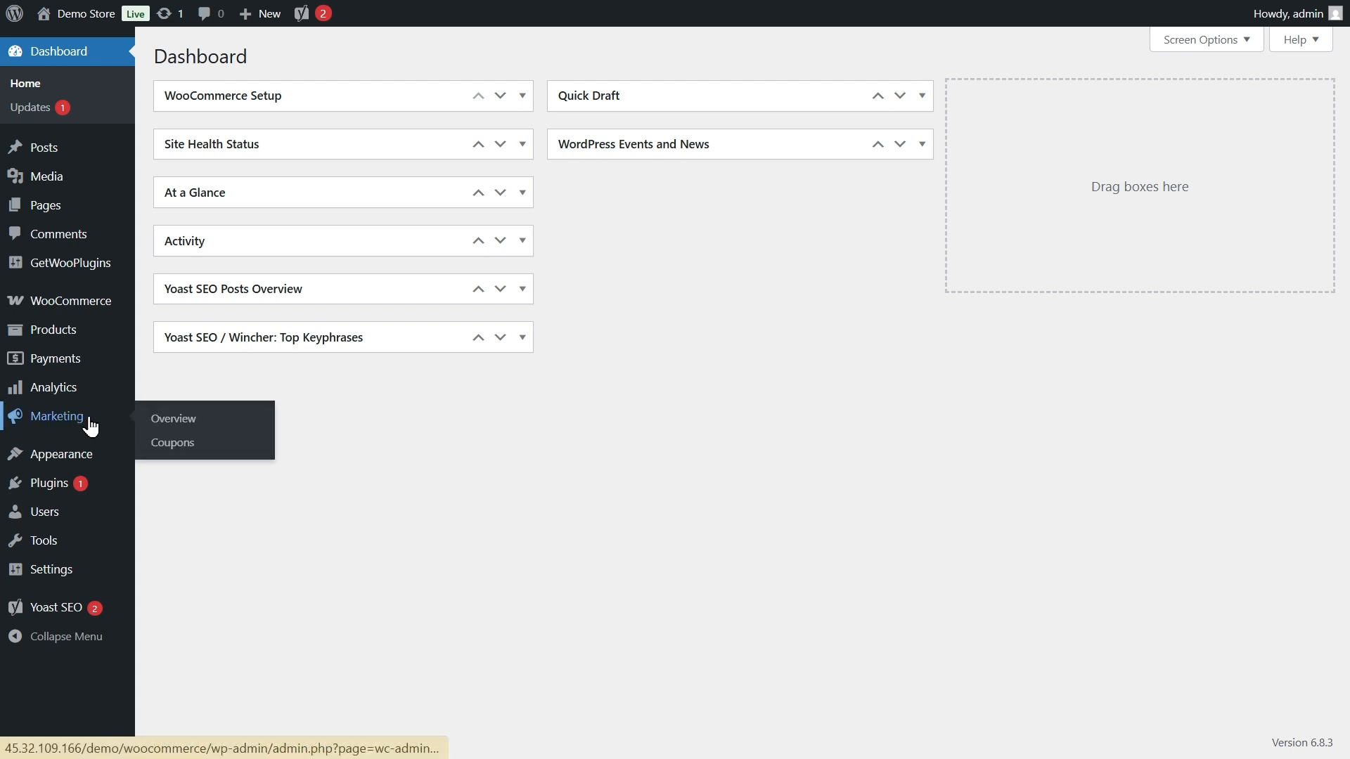
pyautogui.click(177, 454)
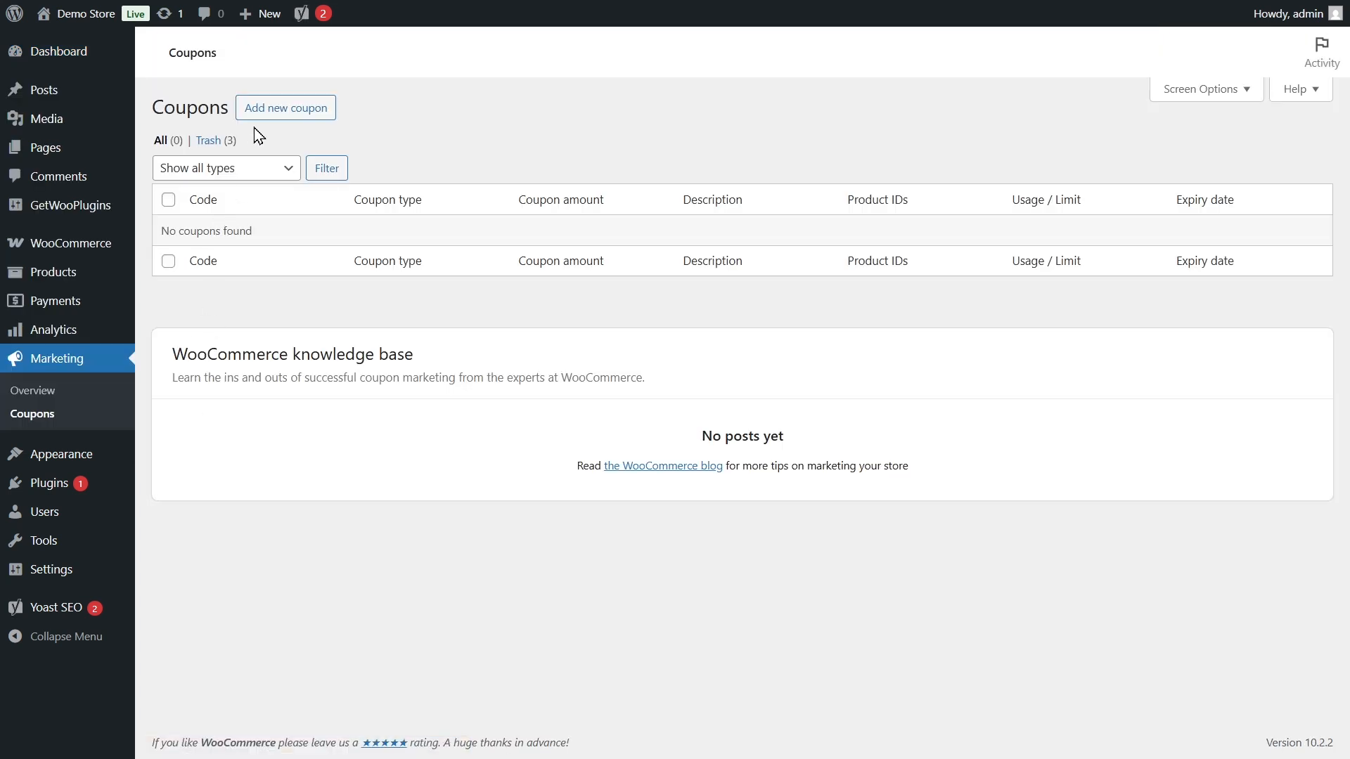
pyautogui.click(258, 119)
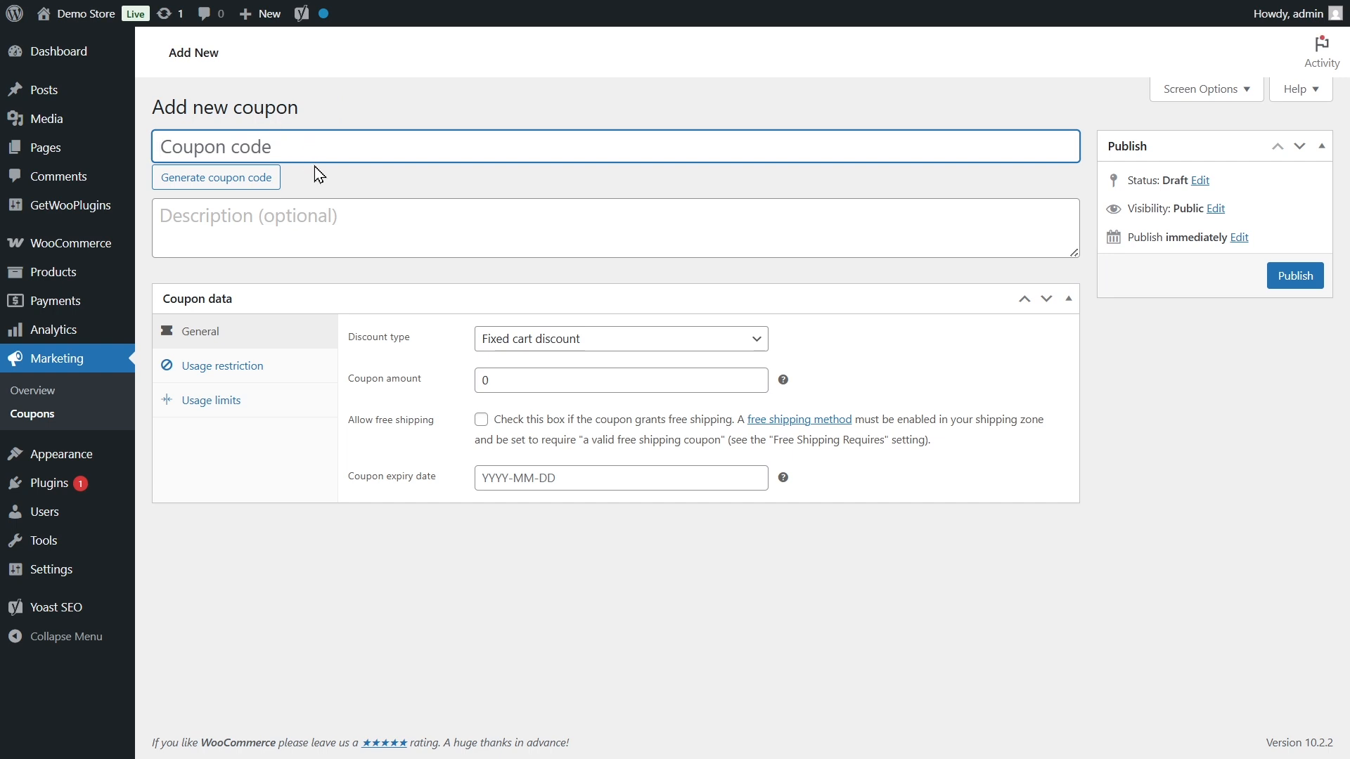
pyautogui.write('BLACK')
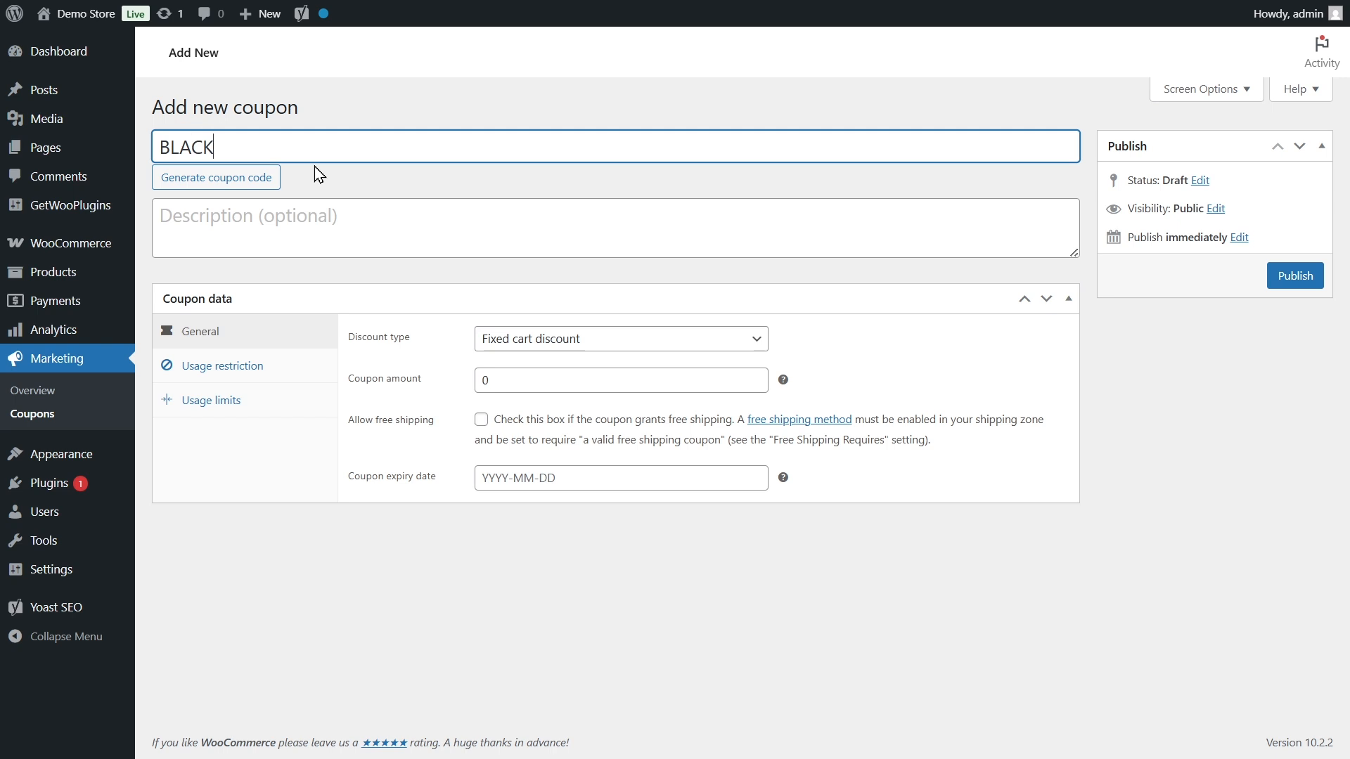
pyautogui.write('FRIDAY30')
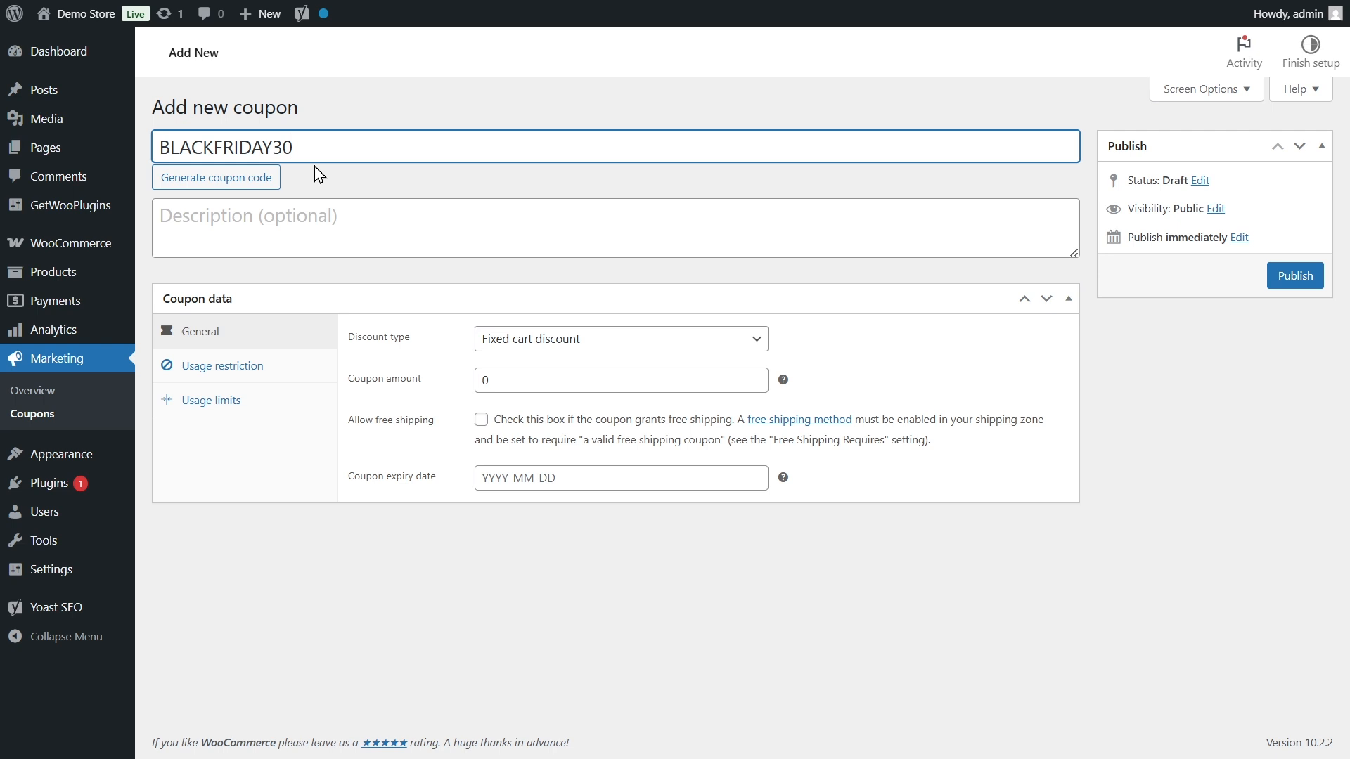
pyautogui.click(293, 230)
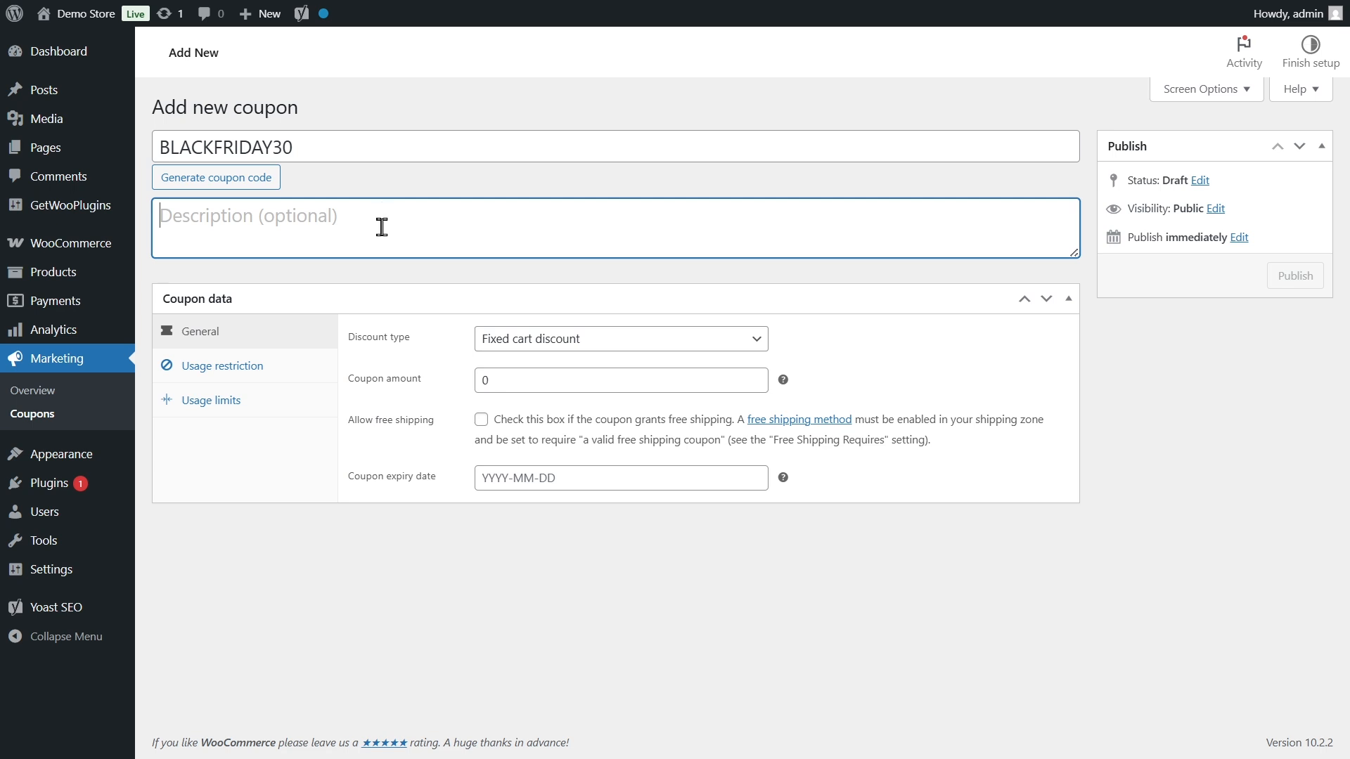
pyautogui.write('Get 30% off all orders this Black Friday! Use code BLACKFRIDAY30 at checkout.')
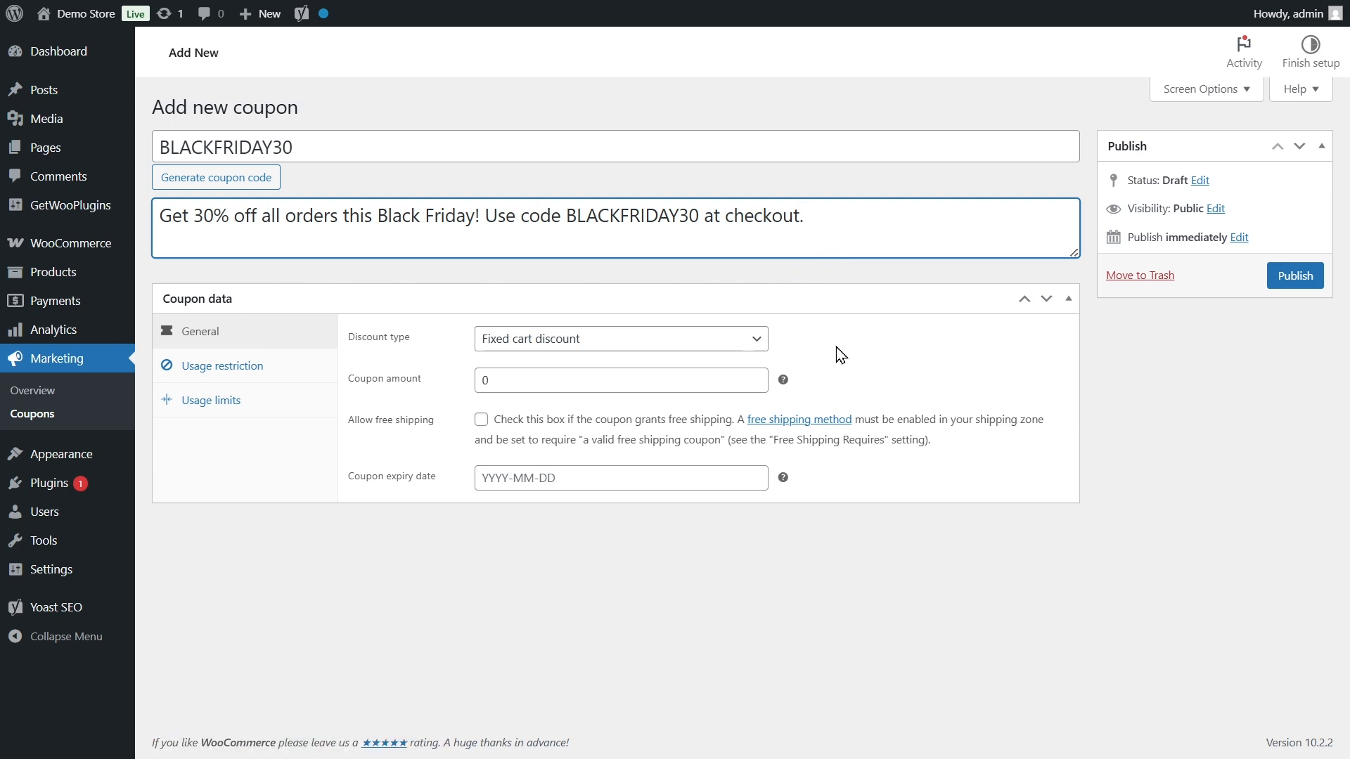
# - Set the coupon's discount type to Percentage discount with a coupon amount of 30
pyautogui.click(650, 350)
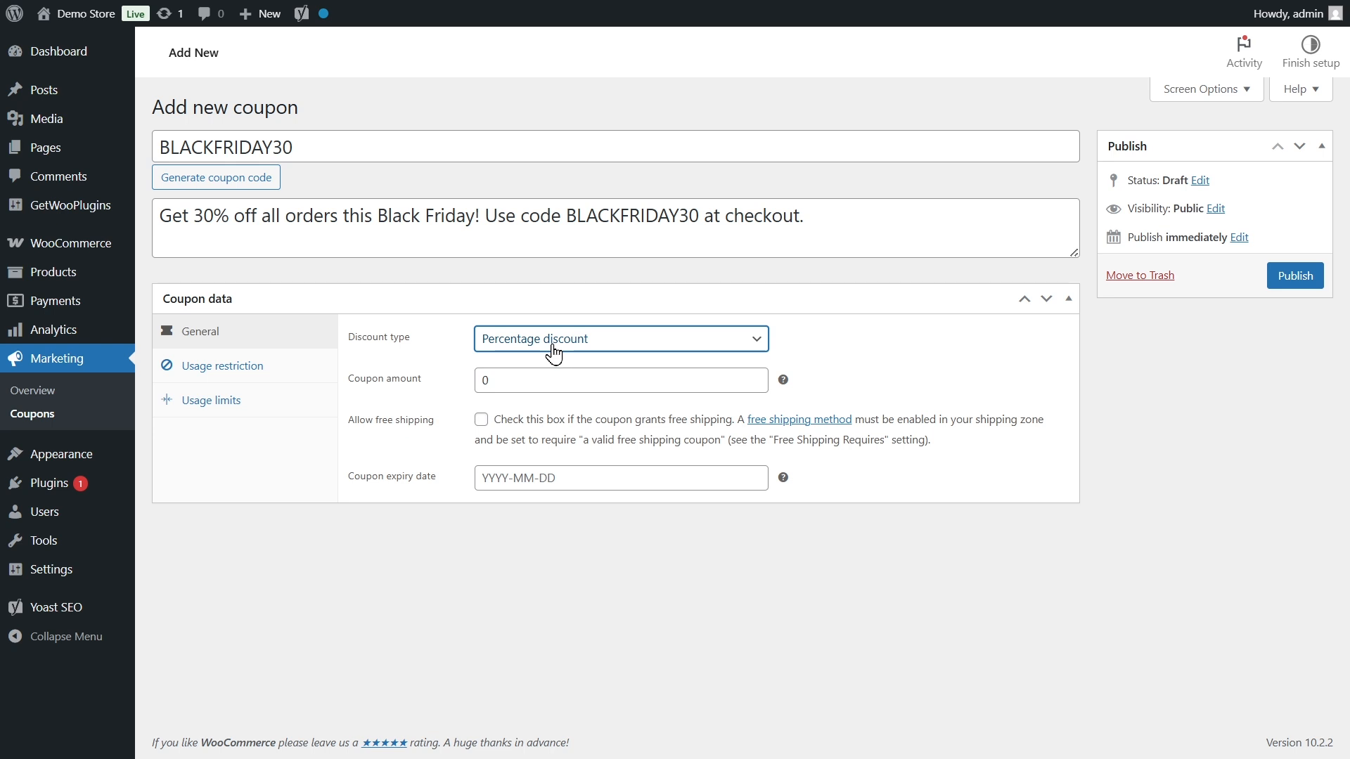
pyautogui.click(536, 379)
pyautogui.doubleClick(483, 380)
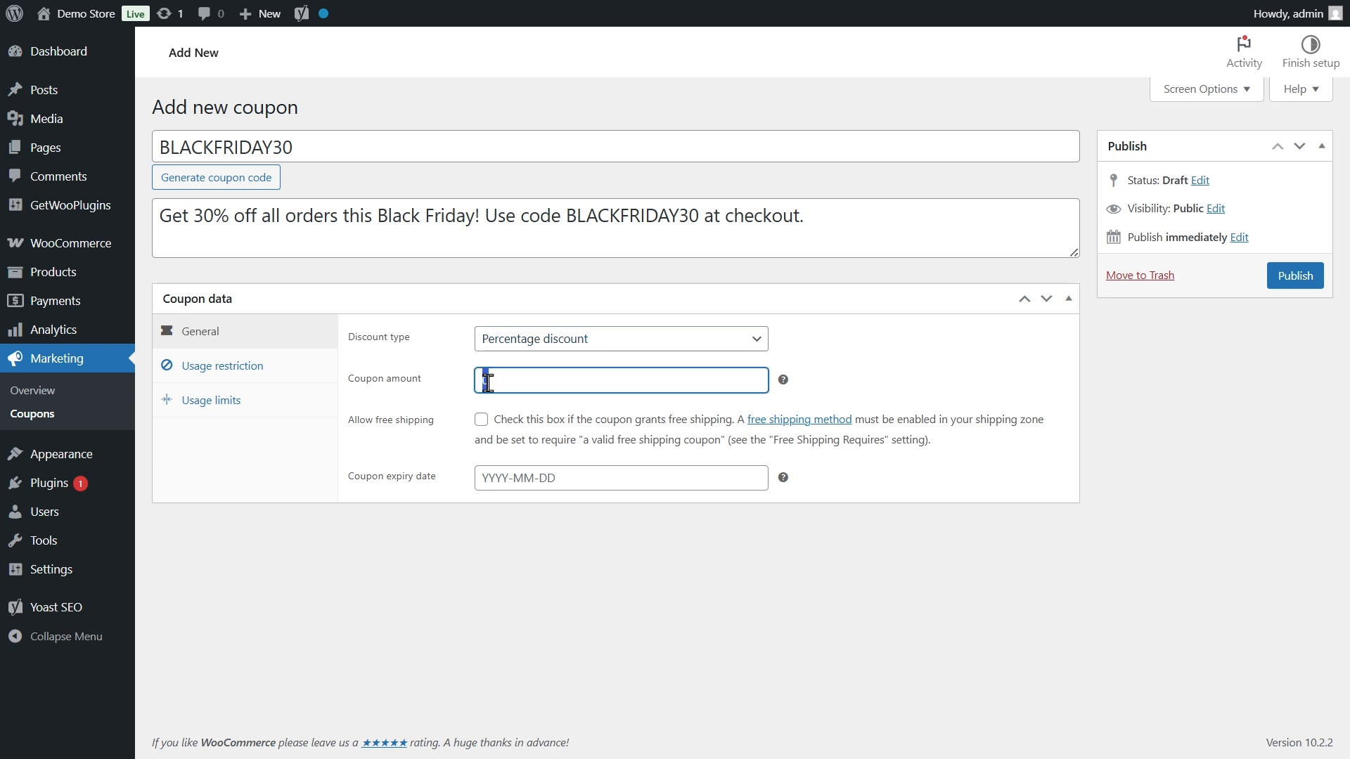
pyautogui.write('30')
# - Allow free shipping for the coupon and set its expiry date to 2025-10-31
pyautogui.click(481, 422)
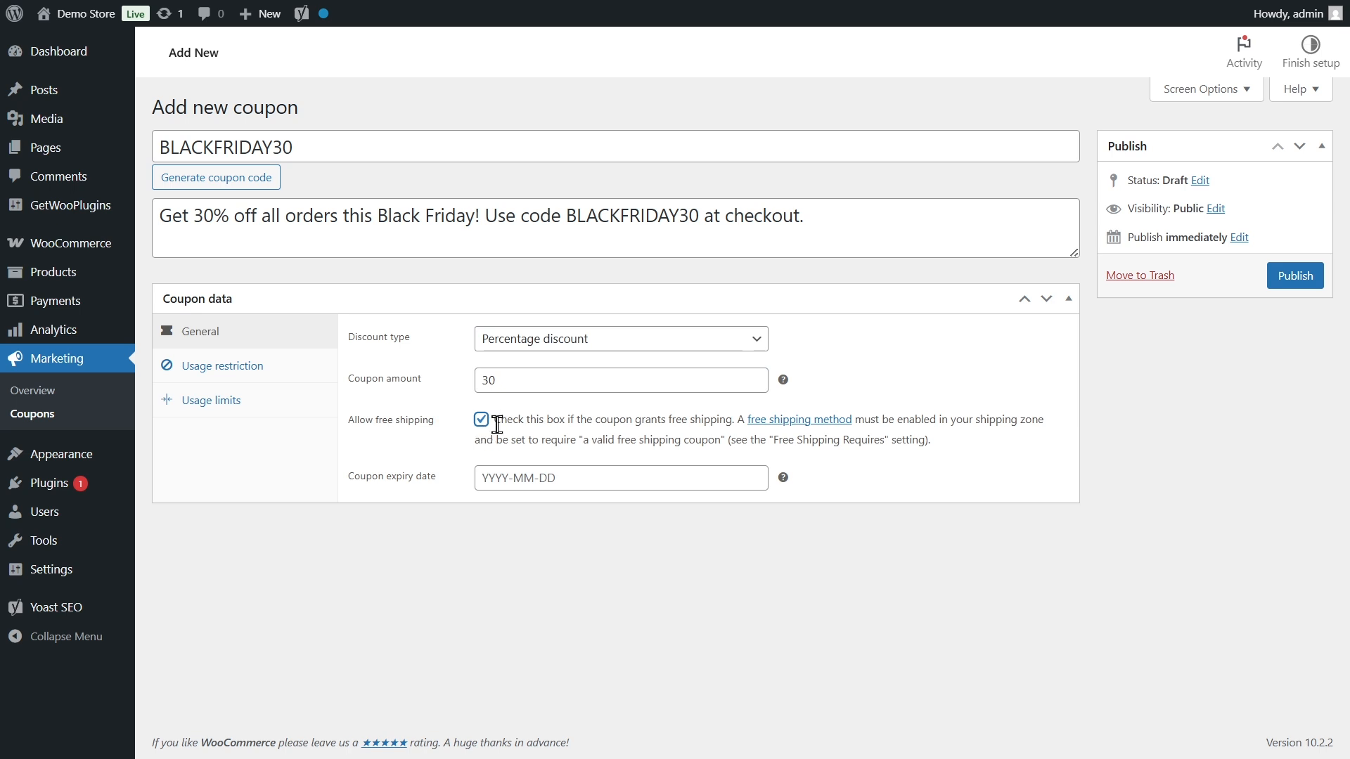
pyautogui.click(563, 485)
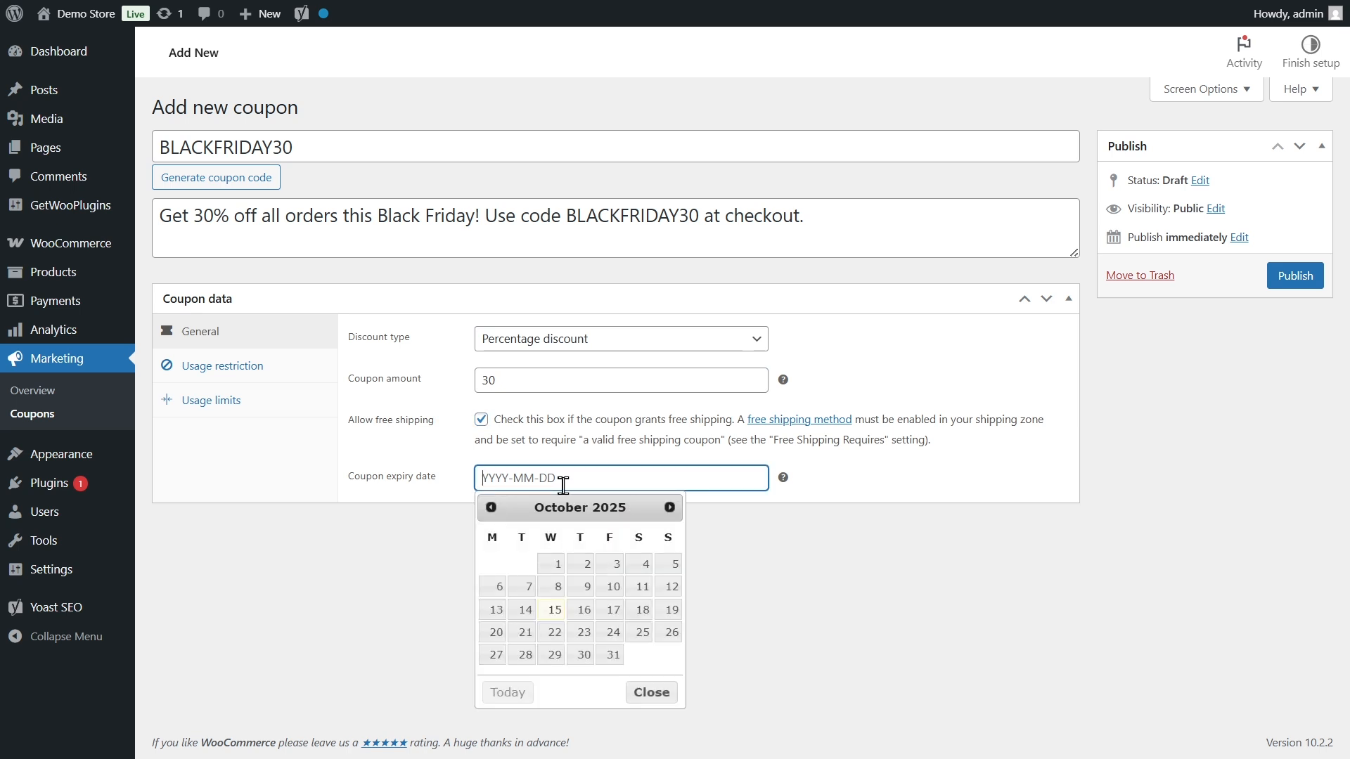
pyautogui.click(599, 664)
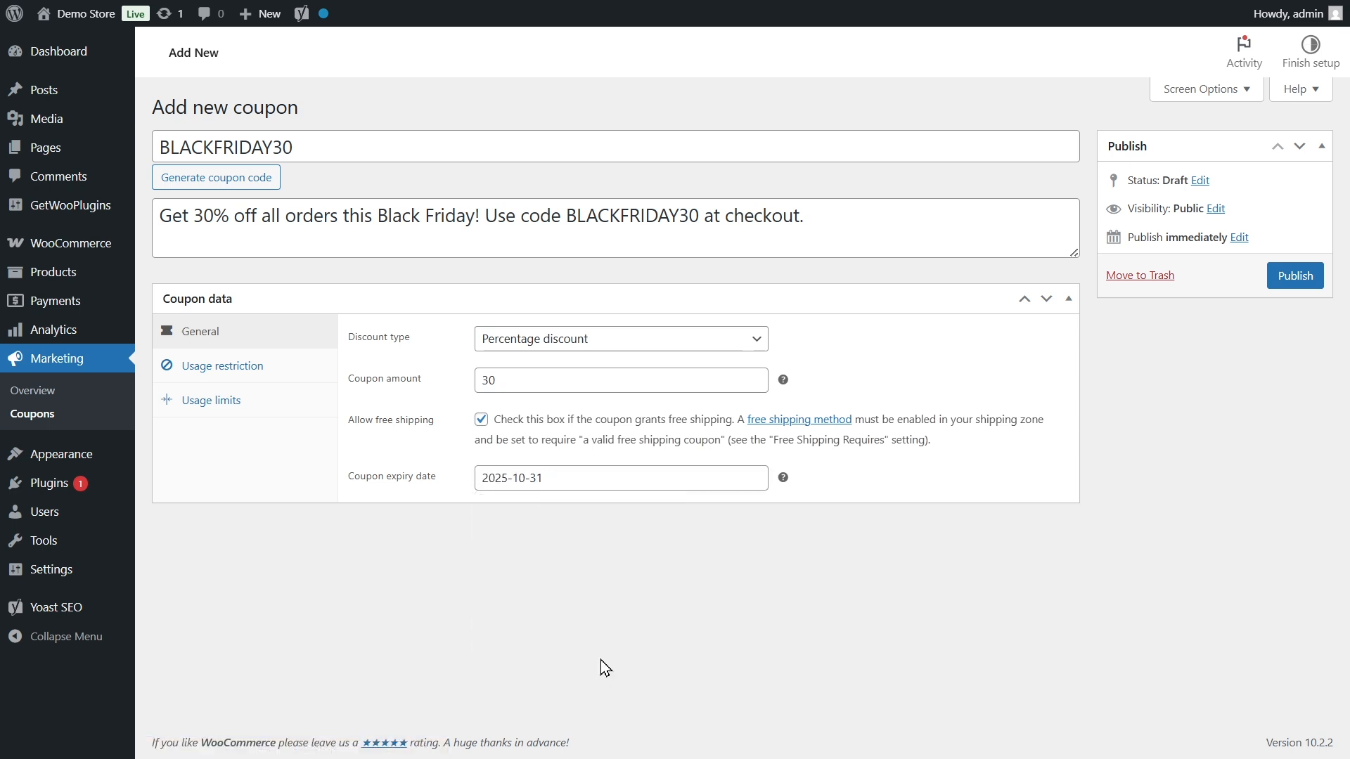
# - Restrict the coupon's usage to a minimum spend of 80 and a maximum spend of 300
pyautogui.click(190, 370)
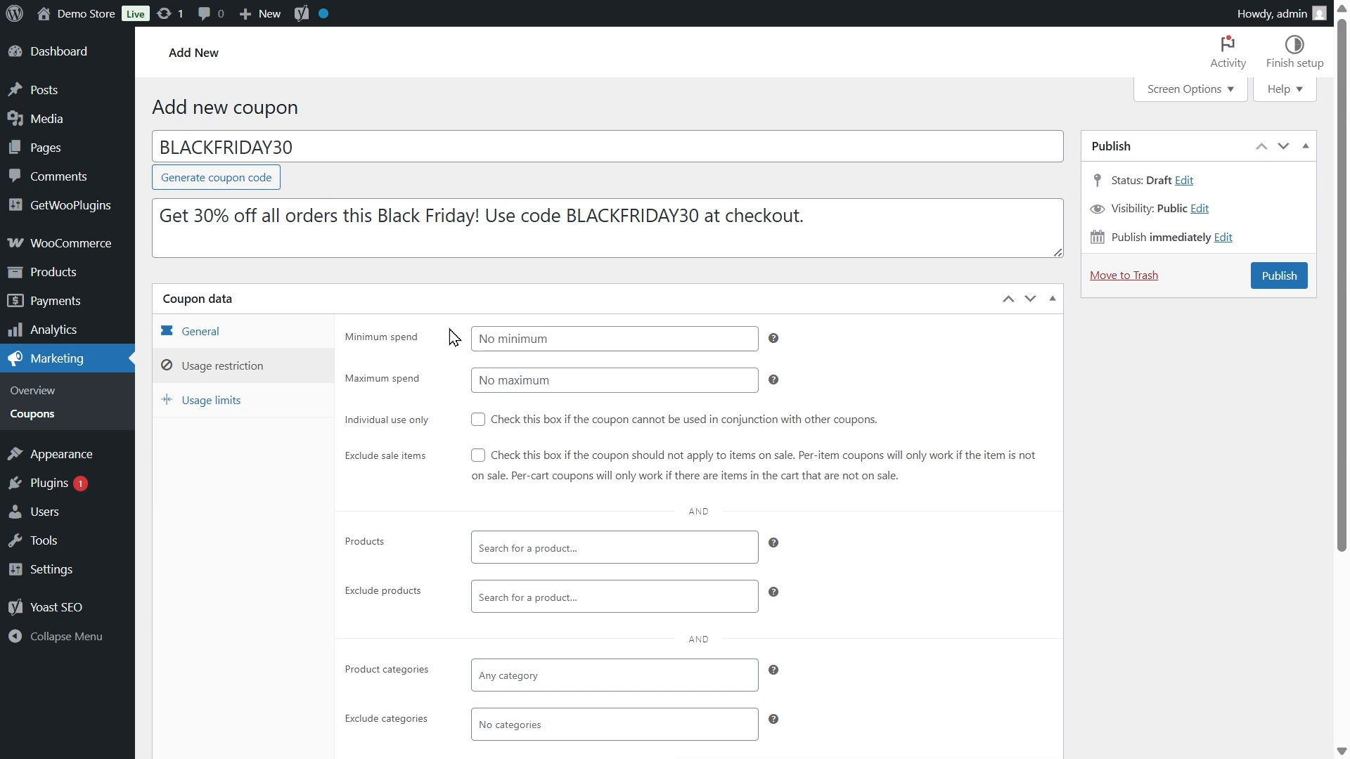
pyautogui.click(552, 347)
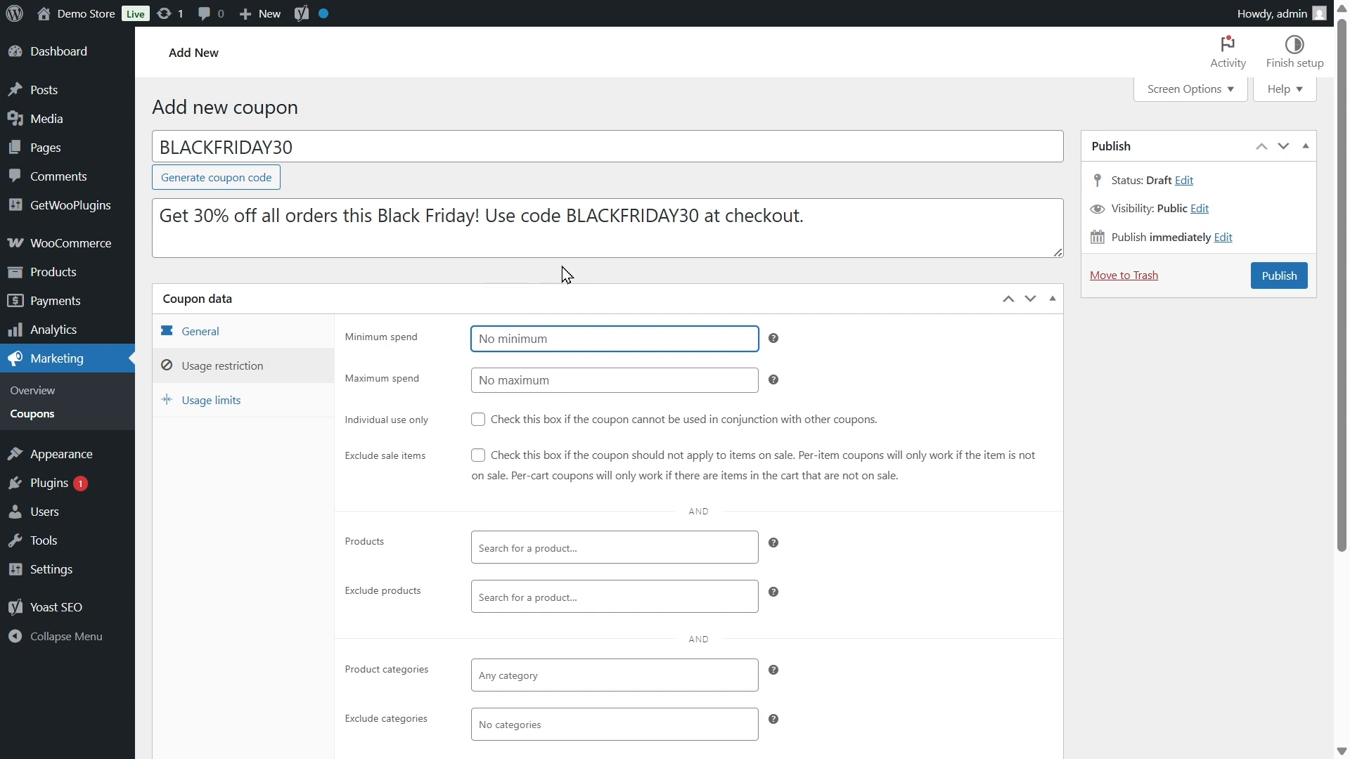
pyautogui.write('80')
pyautogui.click(653, 385)
pyautogui.write('300')
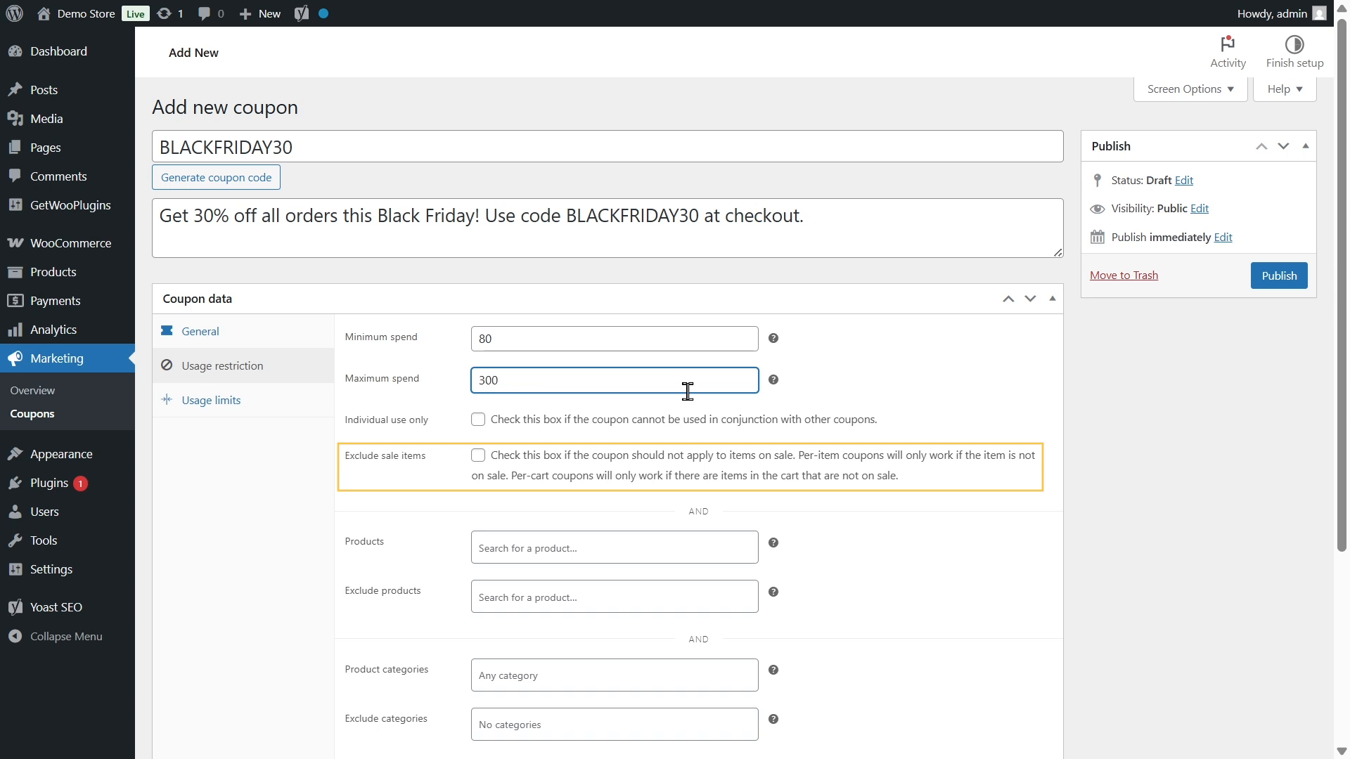
# - Limit usage to 500 per coupon and 1 per user, and publish the coupon
pyautogui.scroll(-4, 687, 386)
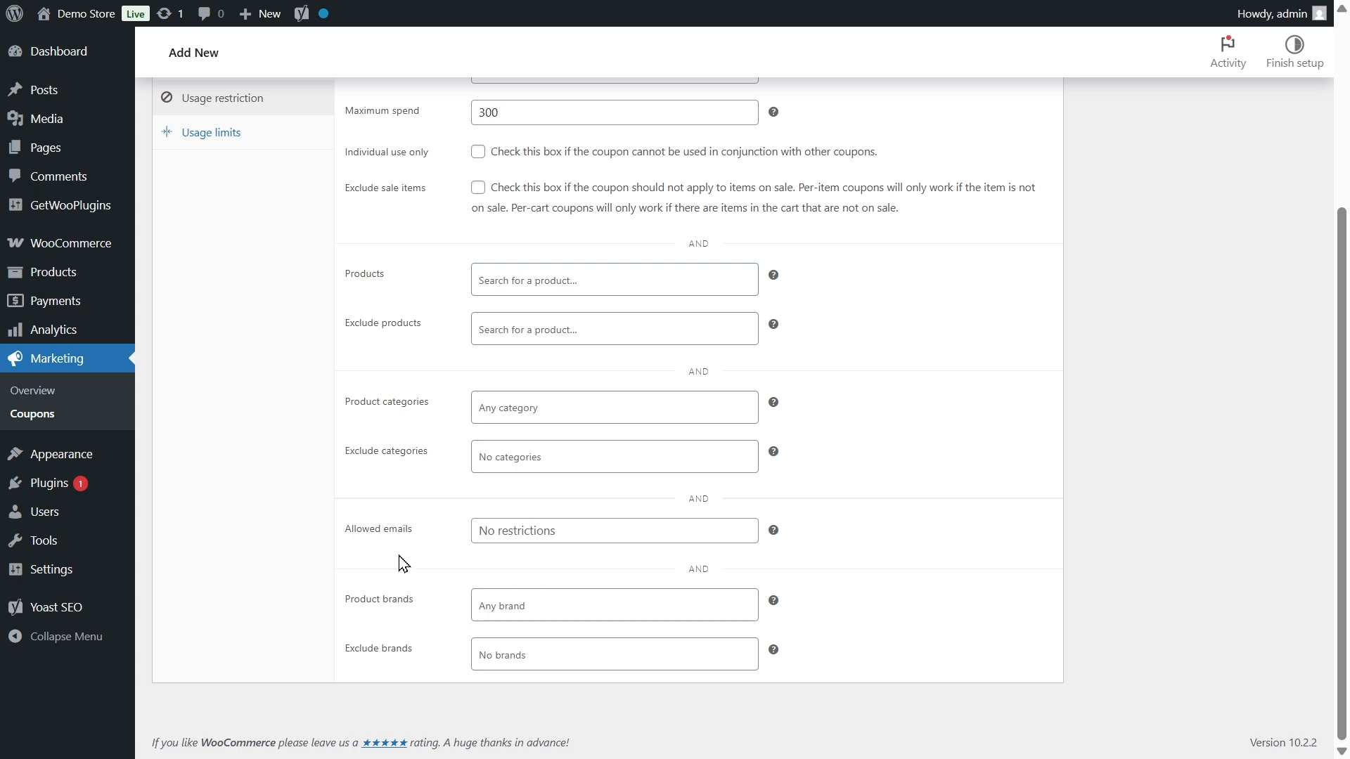
pyautogui.scroll(2, 920, 485)
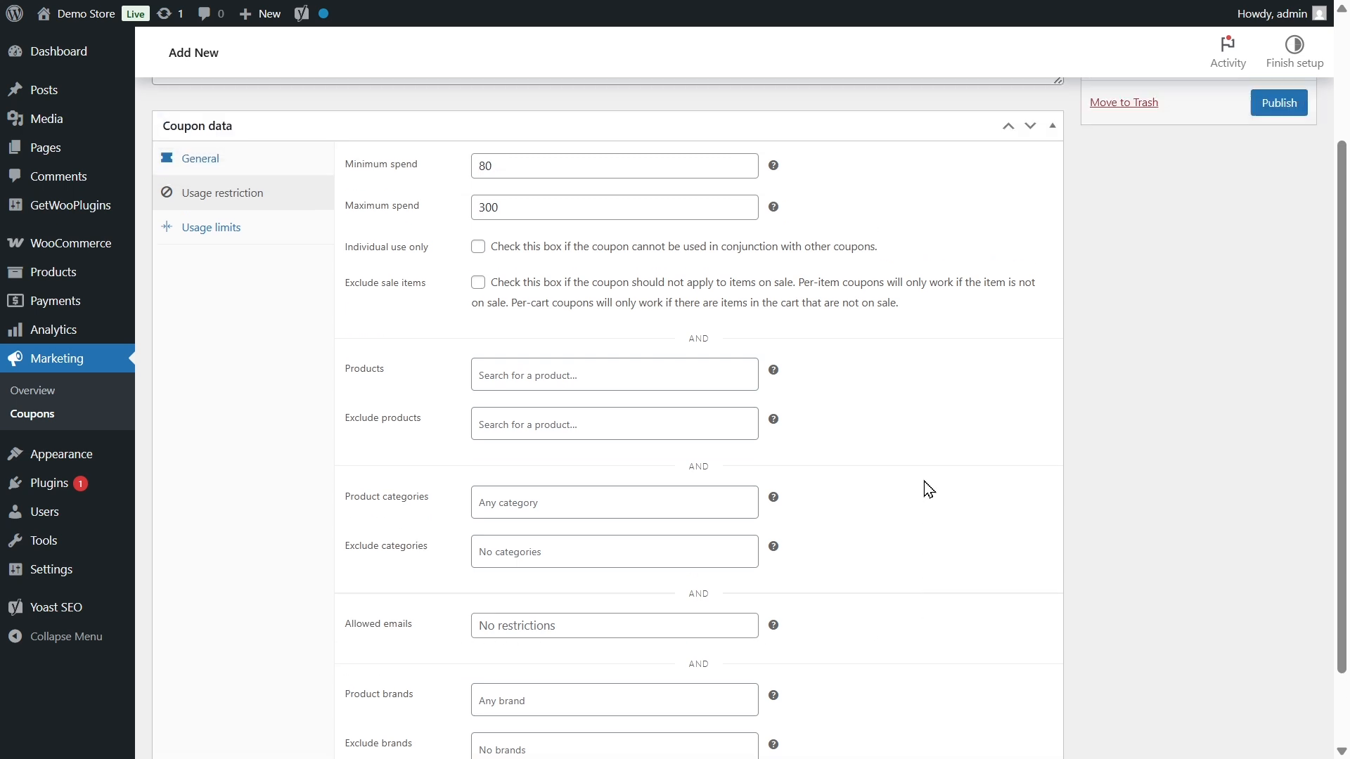
pyautogui.click(217, 239)
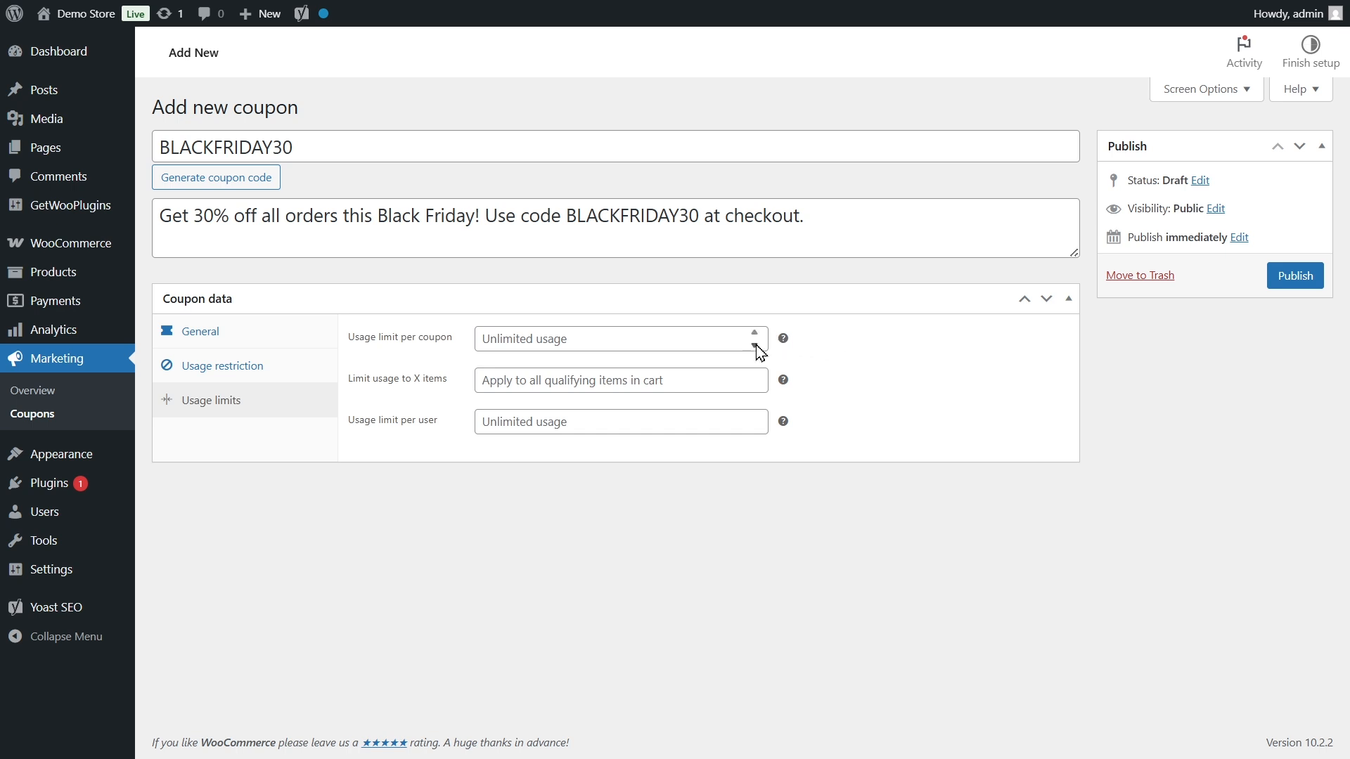
pyautogui.moveTo(780, 347)
pyautogui.click(549, 338)
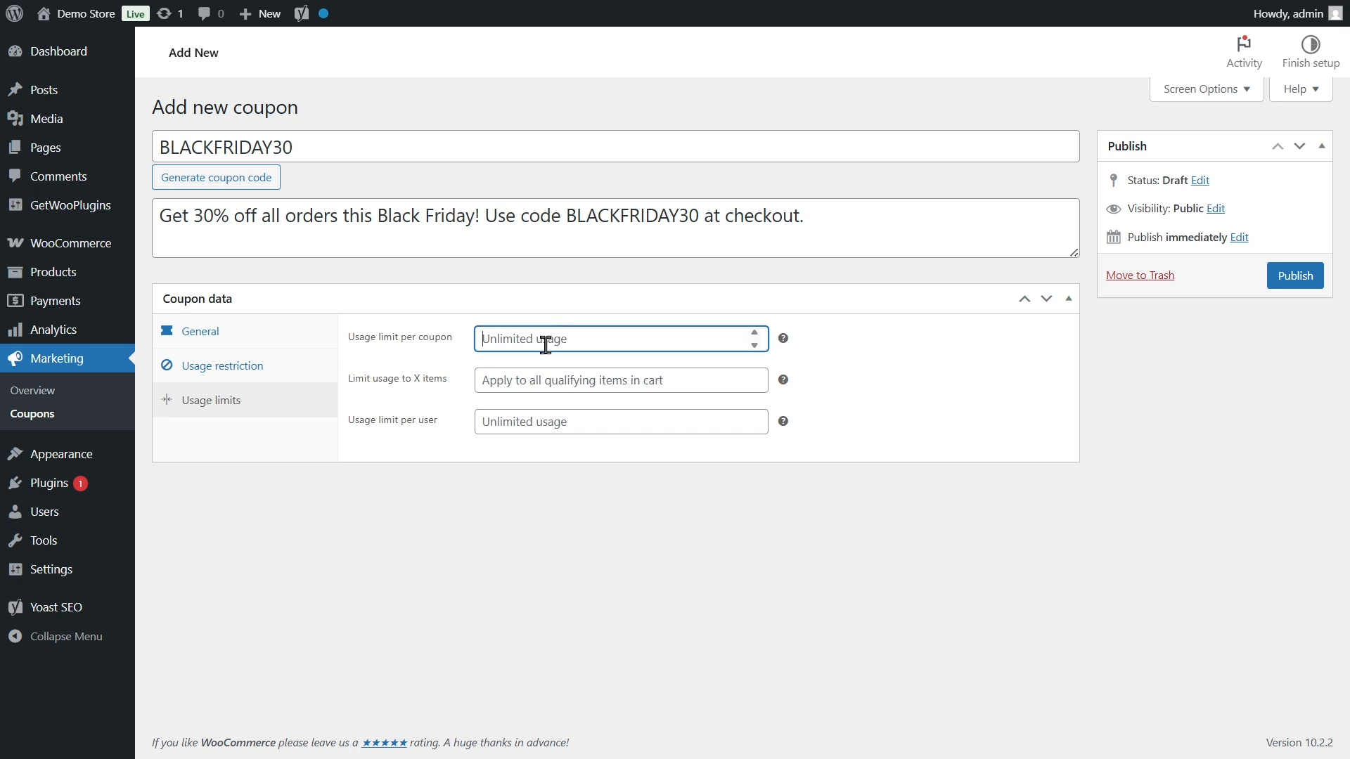
pyautogui.write('500')
pyautogui.click(582, 423)
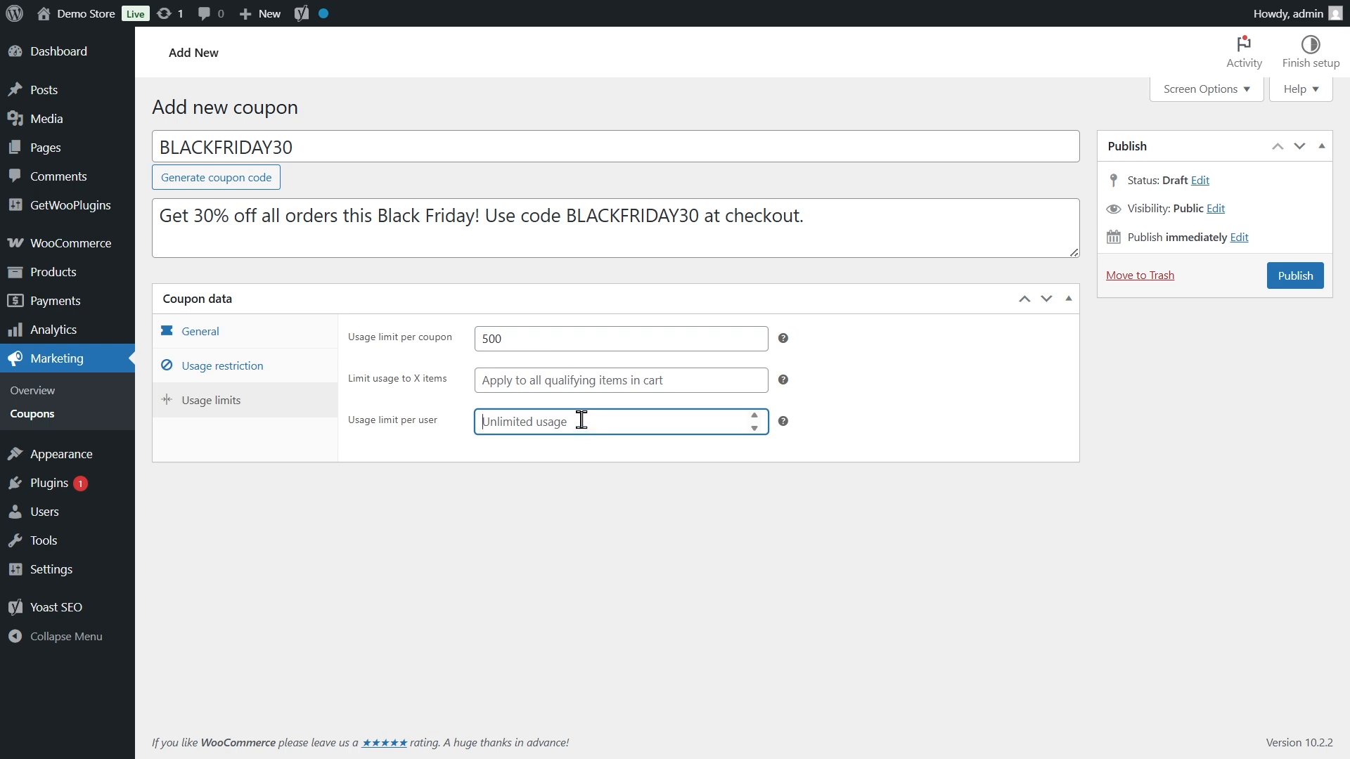
pyautogui.write('1')
pyautogui.click(996, 417)
pyautogui.click(1315, 278)
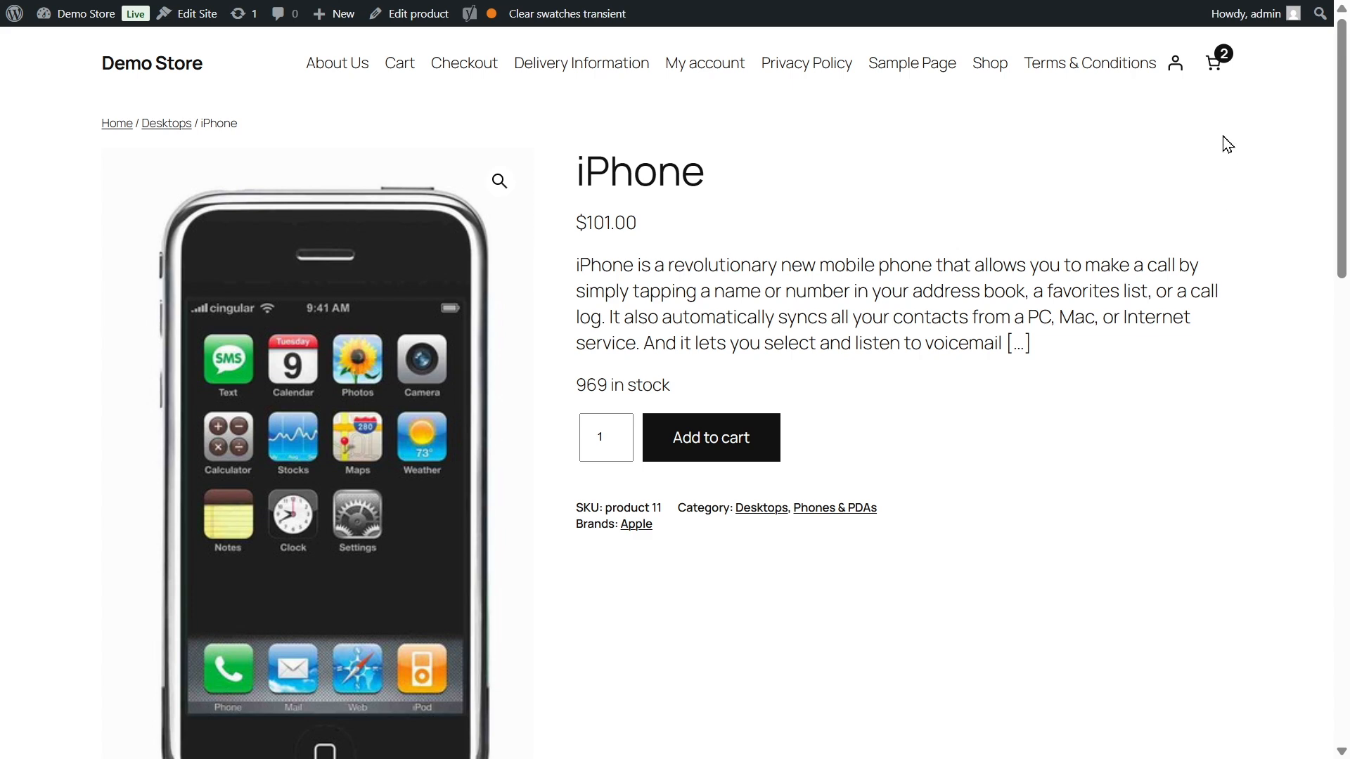
# - Go from the storefront cart to checkout and apply the coupon code blackfriday30 to the order
pyautogui.click(1214, 65)
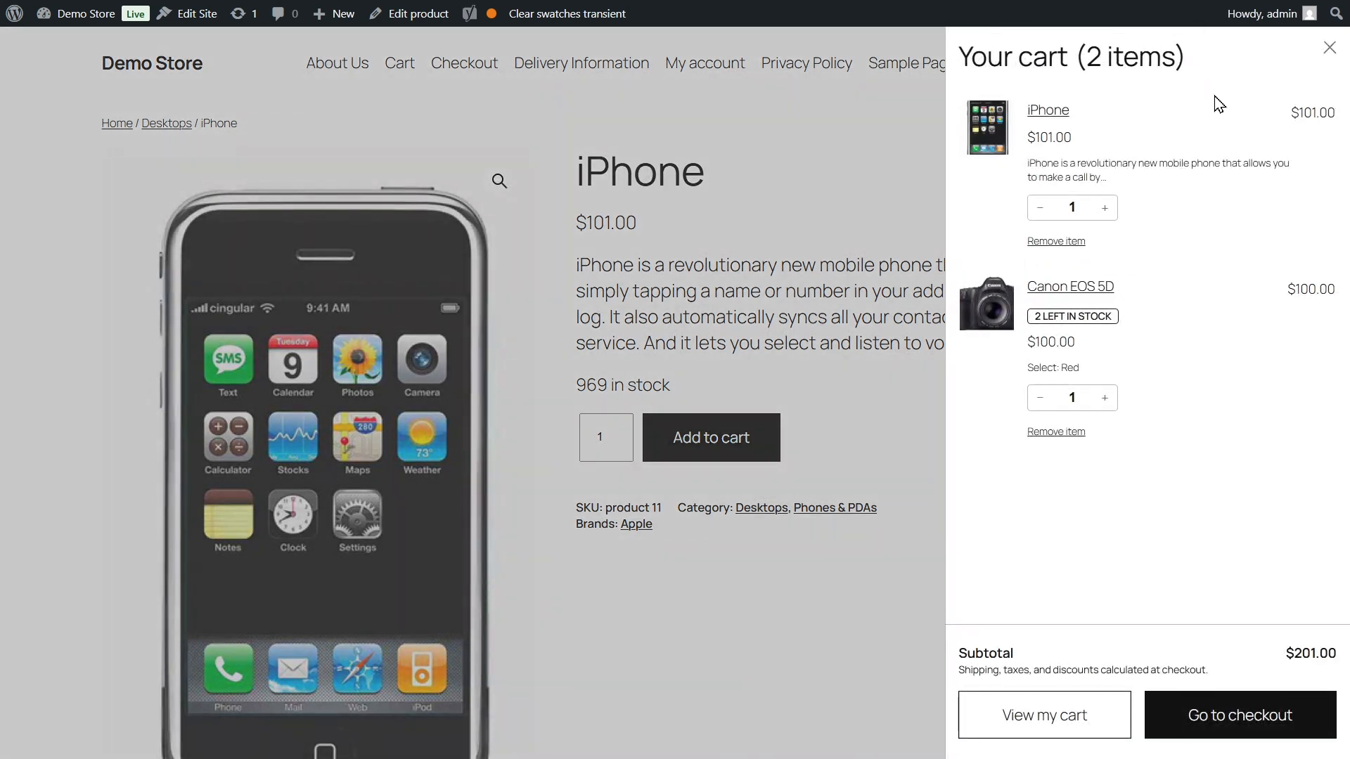
pyautogui.click(1256, 738)
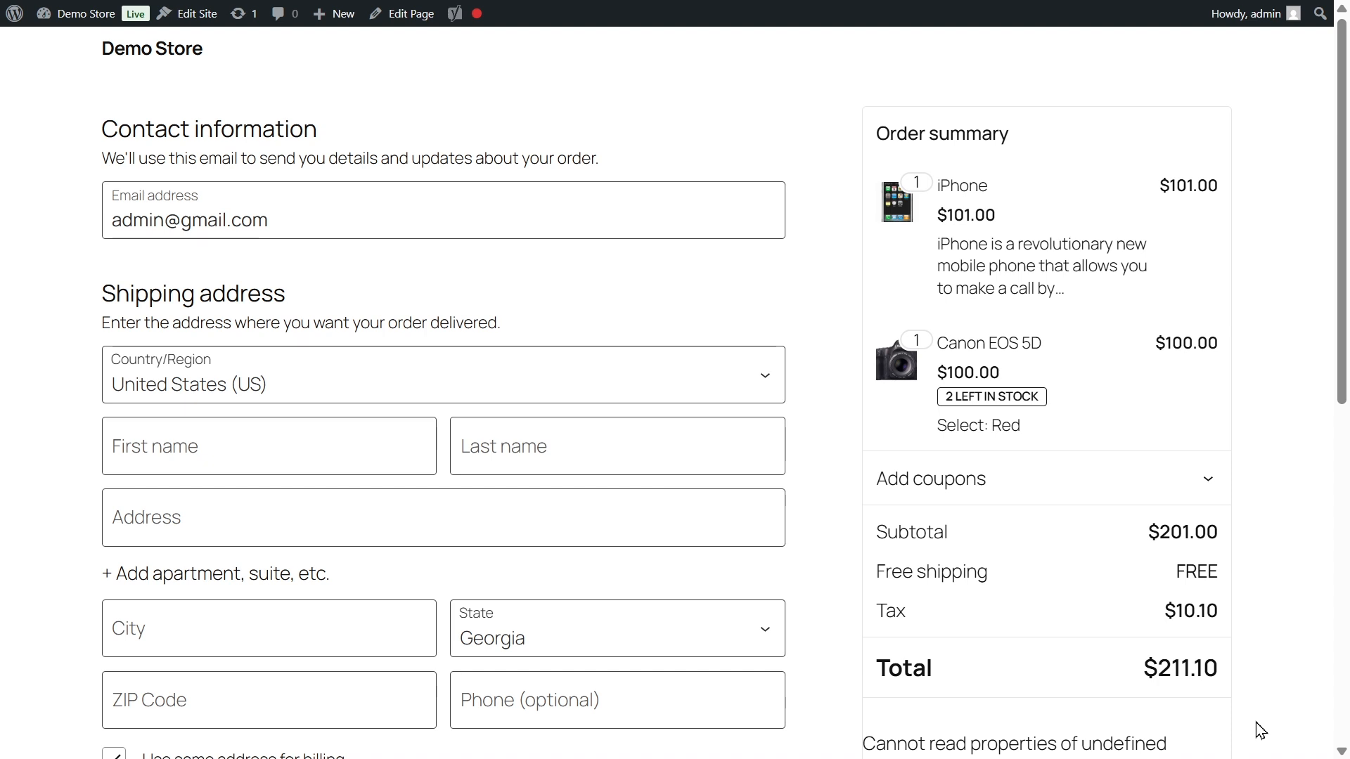
pyautogui.click(1208, 499)
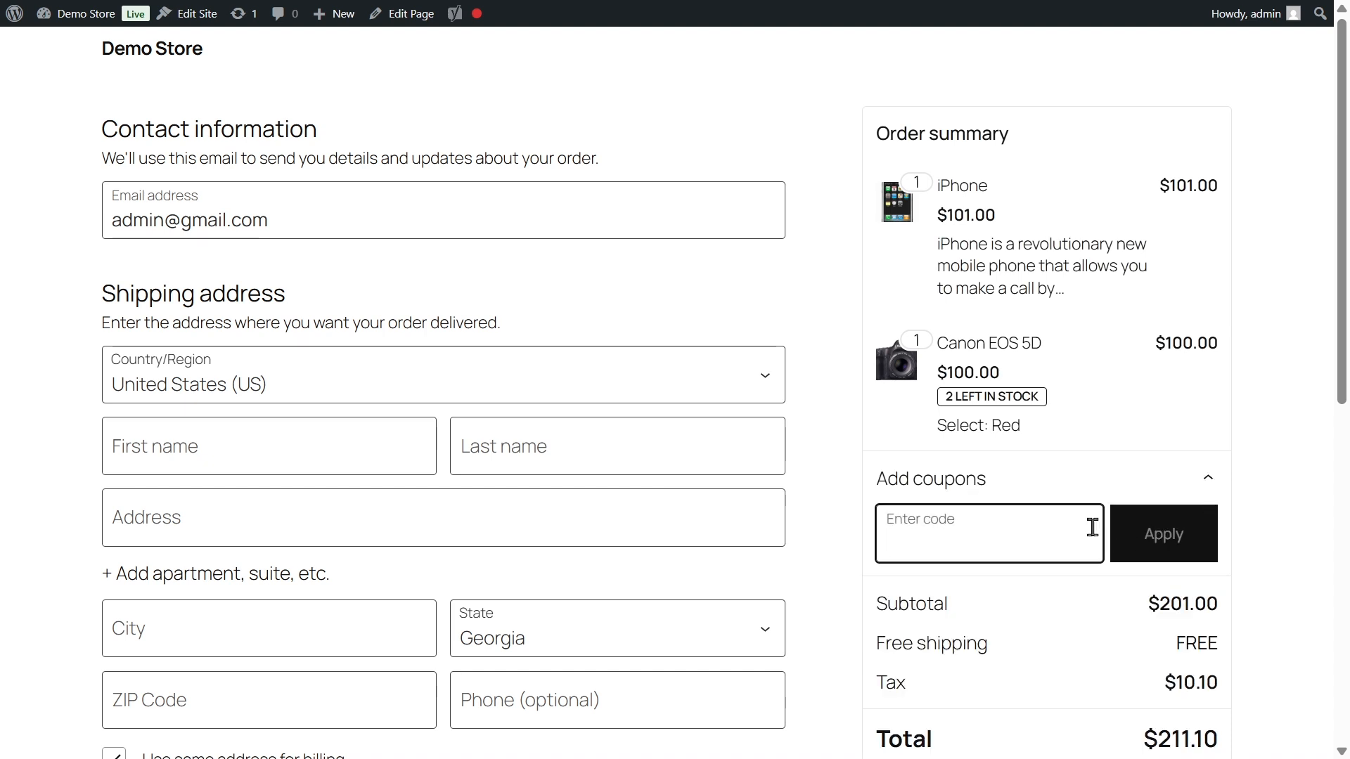
pyautogui.write('blackfriday30')
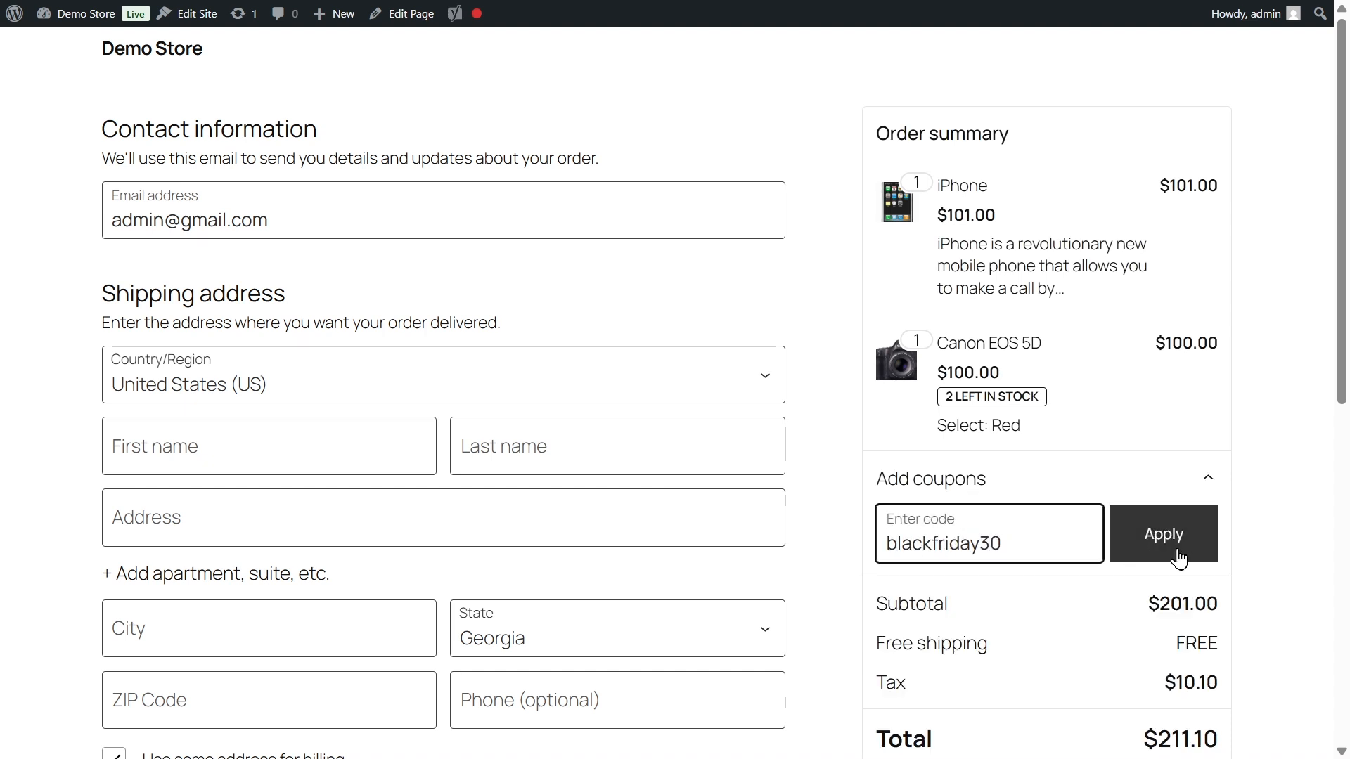
pyautogui.click(1178, 551)
# - Remove the blackfriday30 coupon from the order and apply the code BLACKFRIDAY20 instead
pyautogui.scroll(-3, 1175, 542)
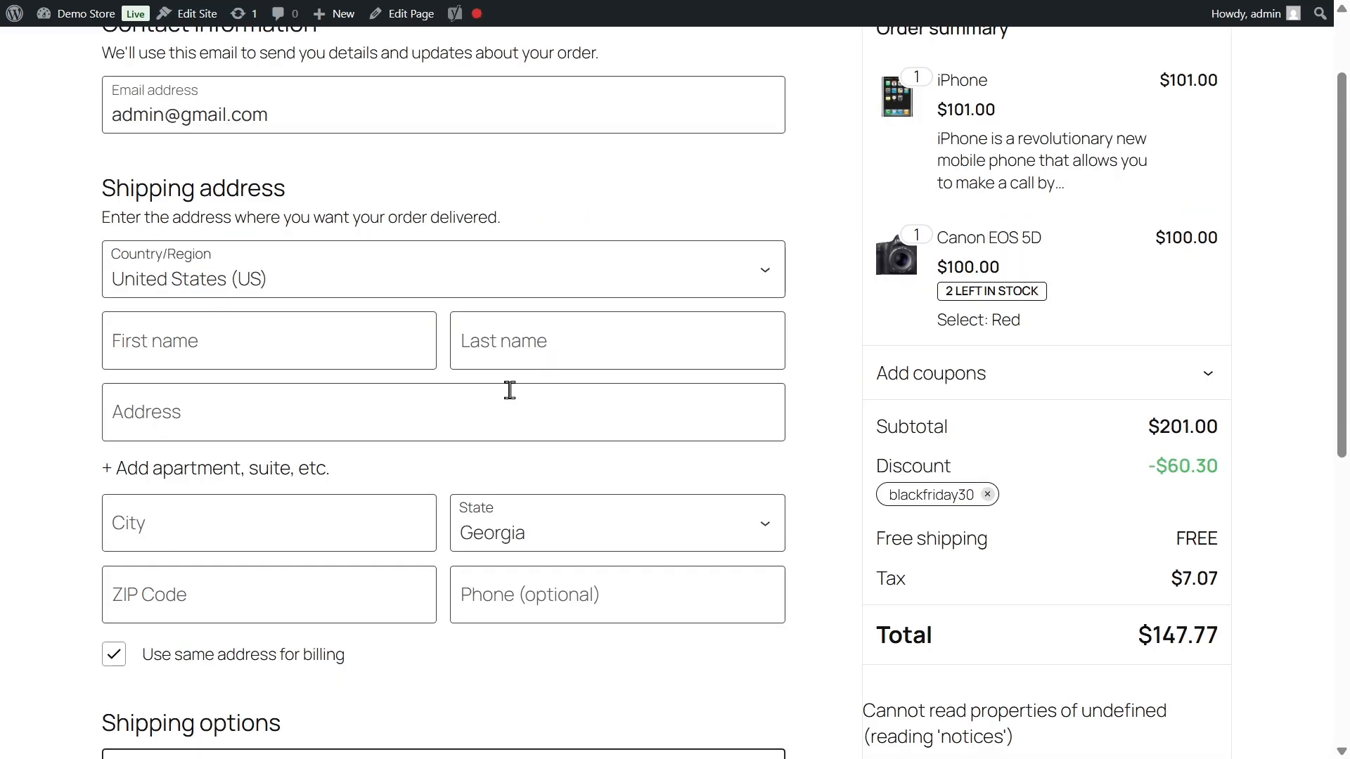
pyautogui.scroll(2, 1076, 434)
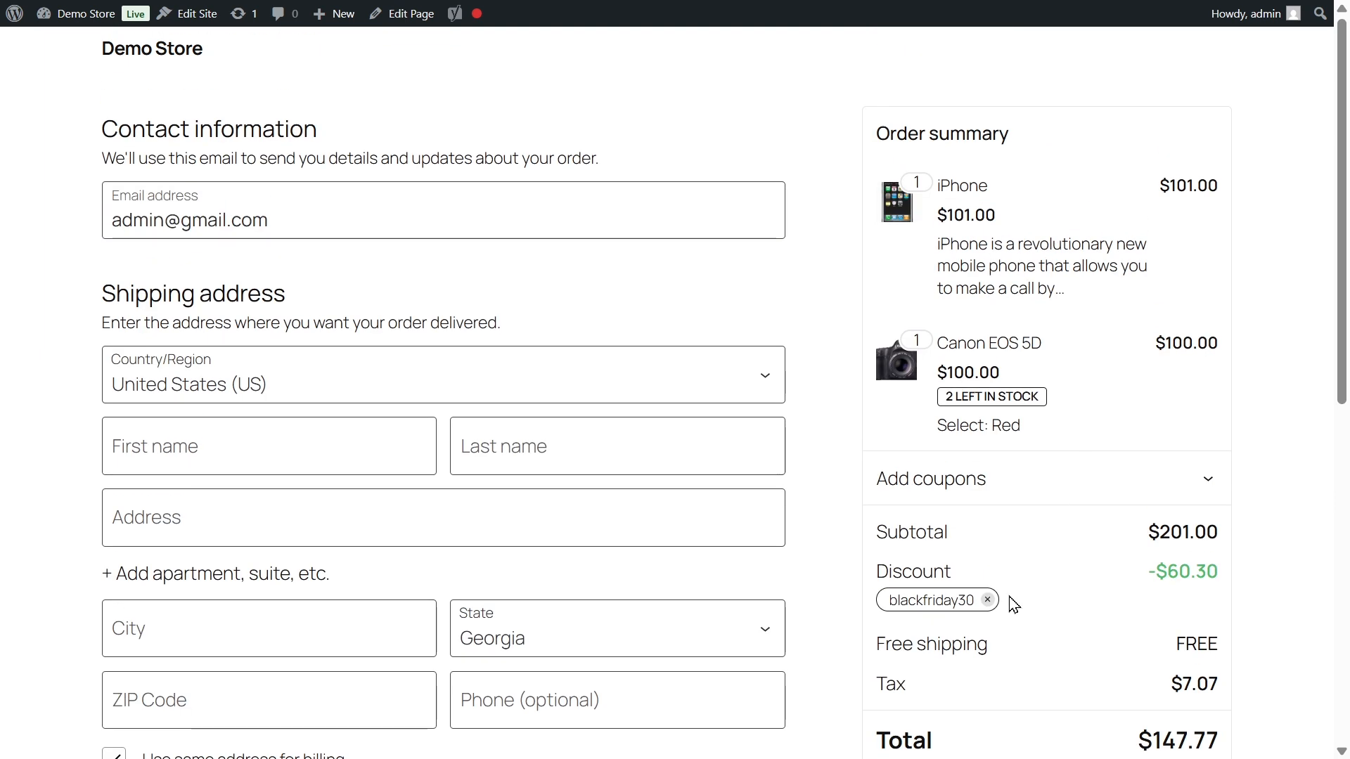
pyautogui.click(986, 600)
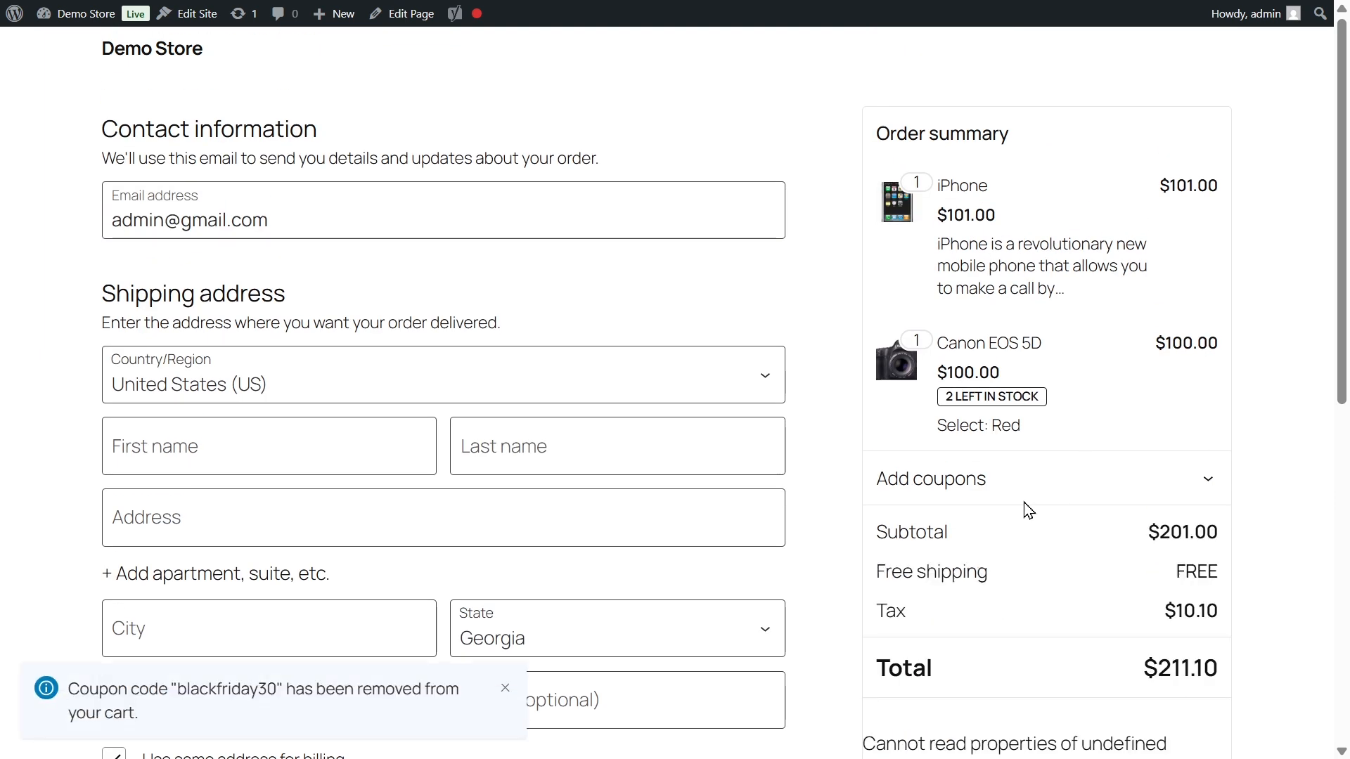
pyautogui.click(1023, 481)
pyautogui.write('BLACKFRIDAY20')
pyautogui.click(1157, 549)
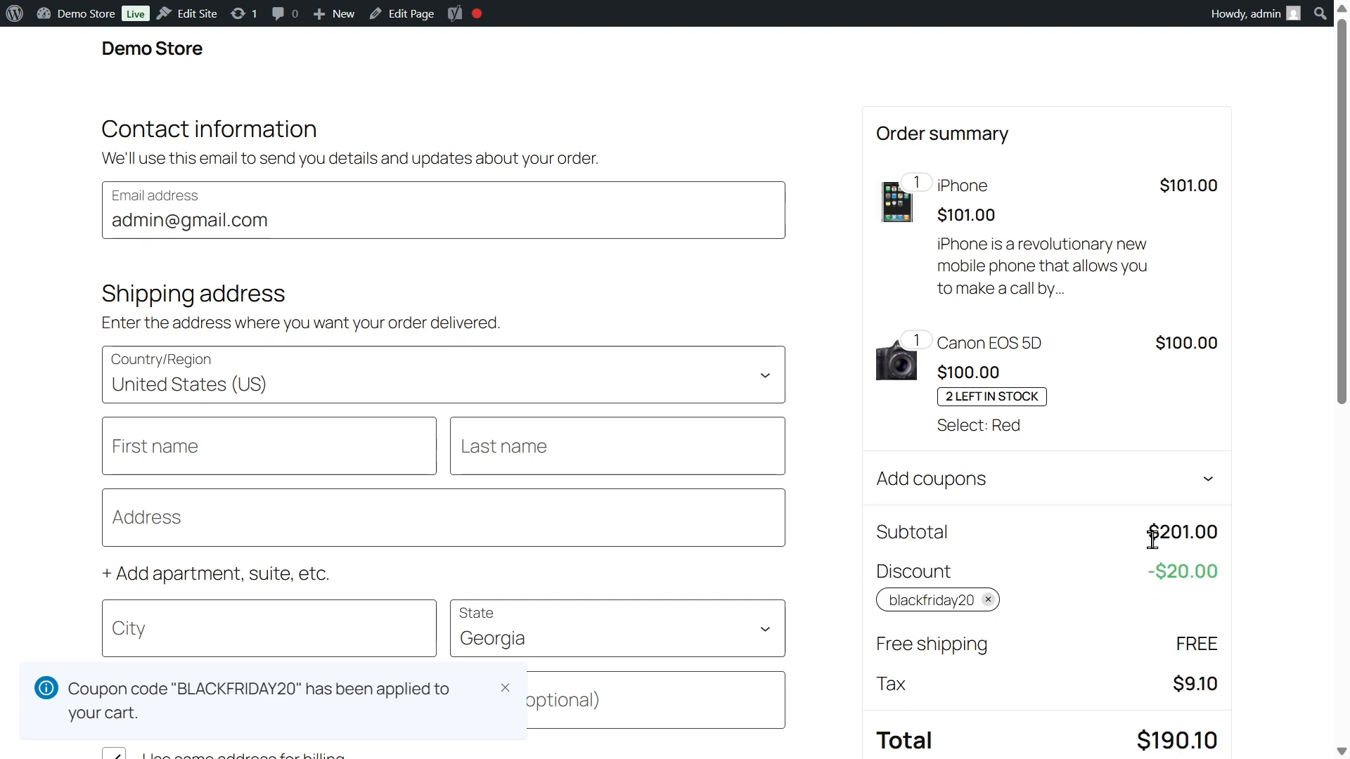
# - Replace the order's coupon with the code BLACKFRIDAY35, and return to the store's coupon list
pyautogui.scroll(-2, 1153, 538)
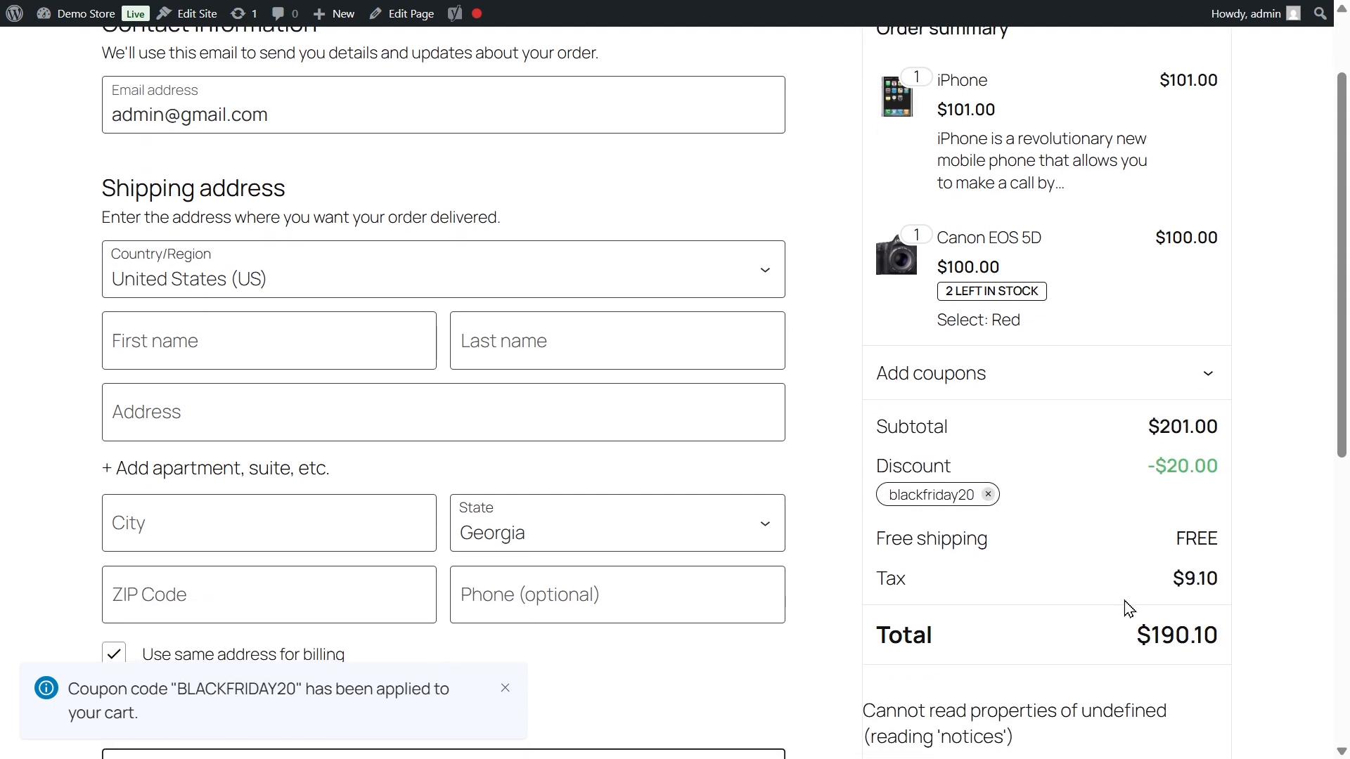
pyautogui.scroll(2, 1129, 608)
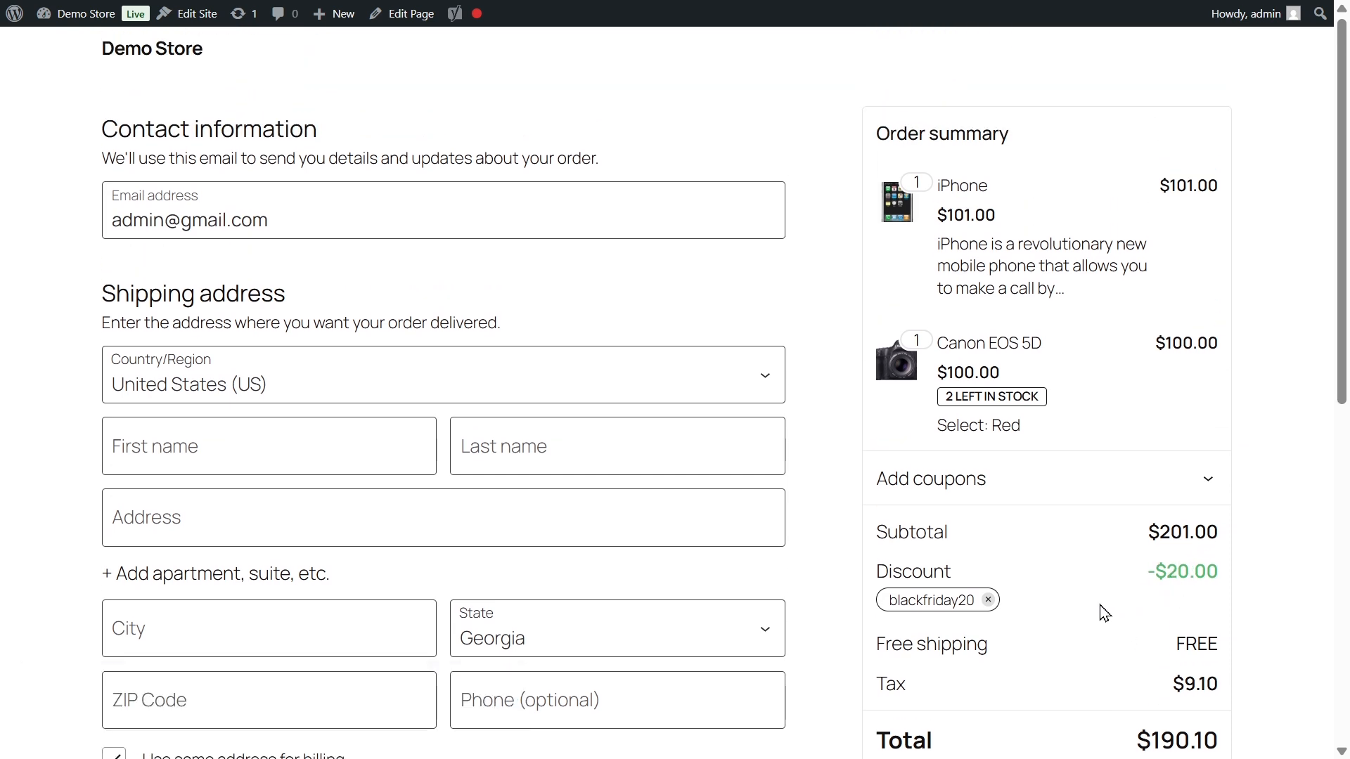
pyautogui.click(988, 601)
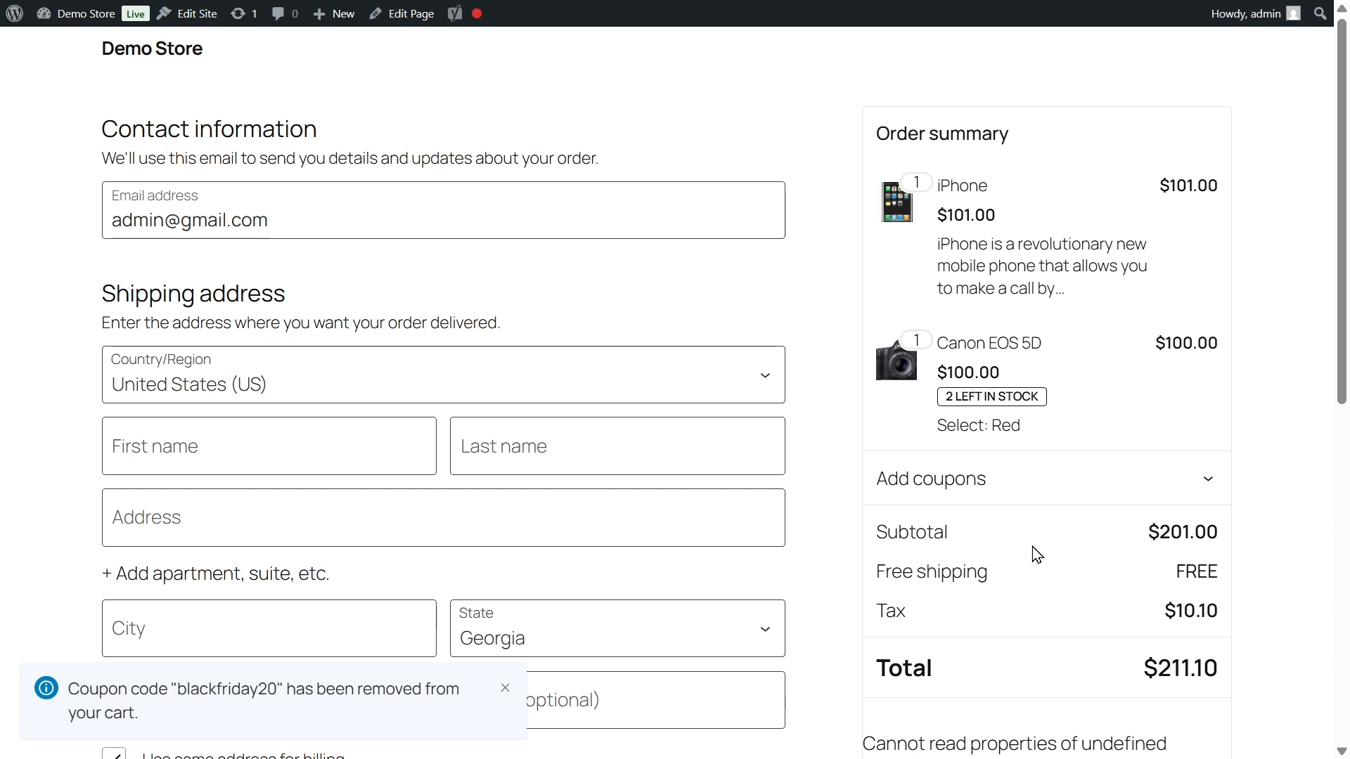
pyautogui.click(1008, 486)
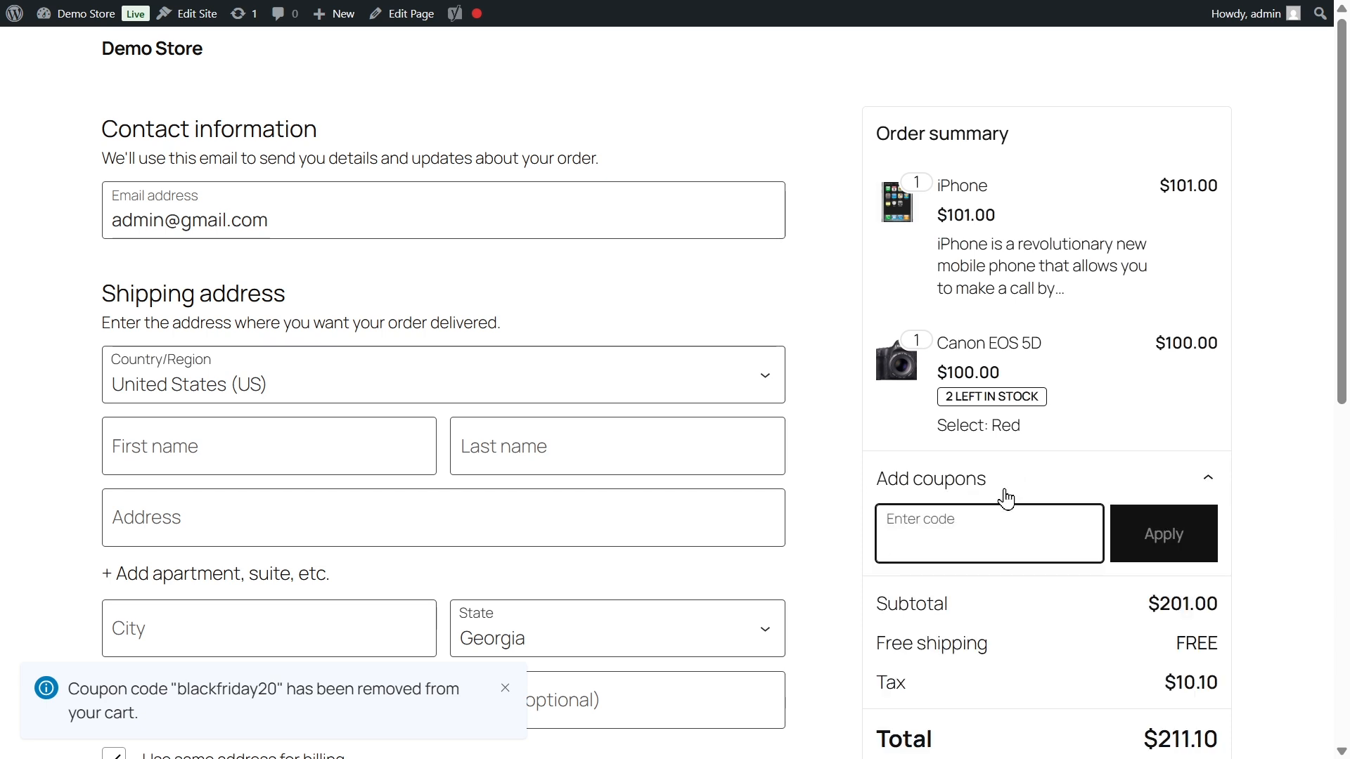
pyautogui.write('BLACKFRIDAY35')
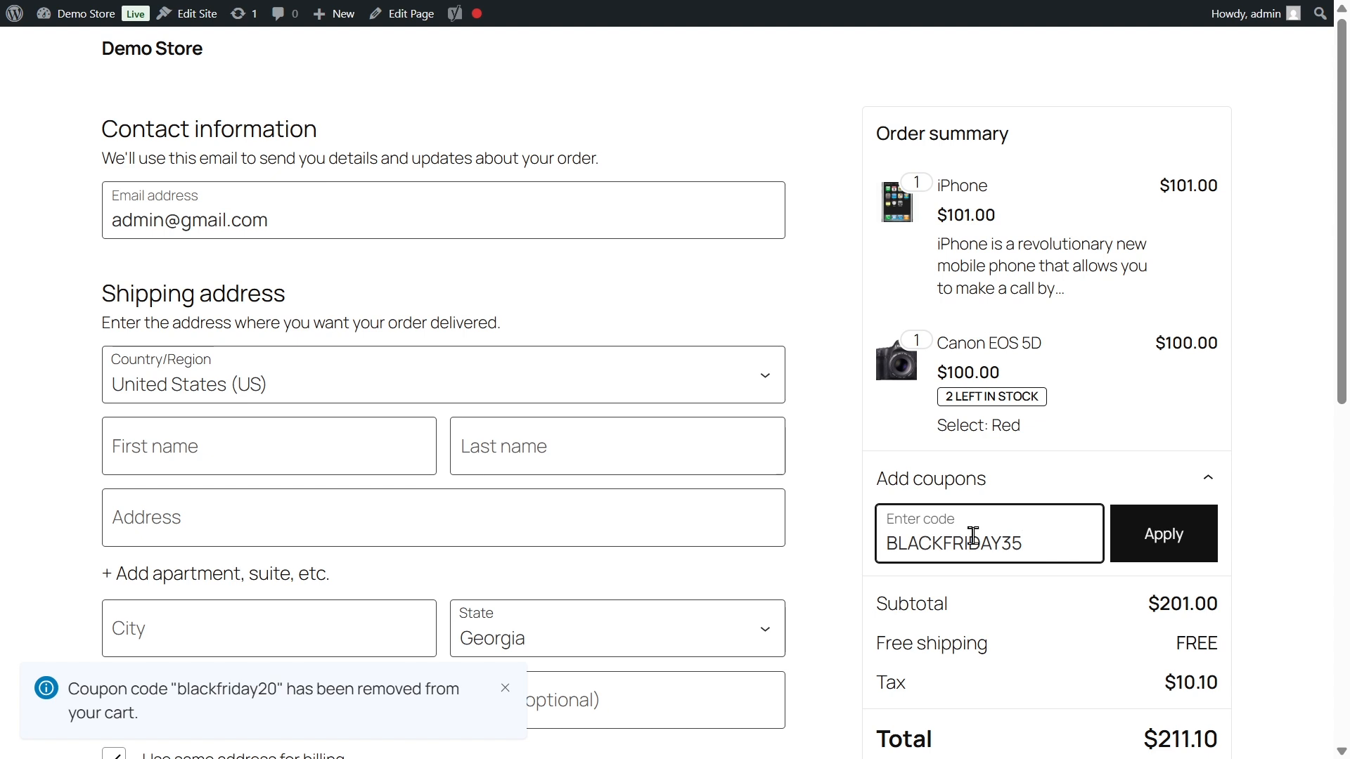
pyautogui.click(1170, 545)
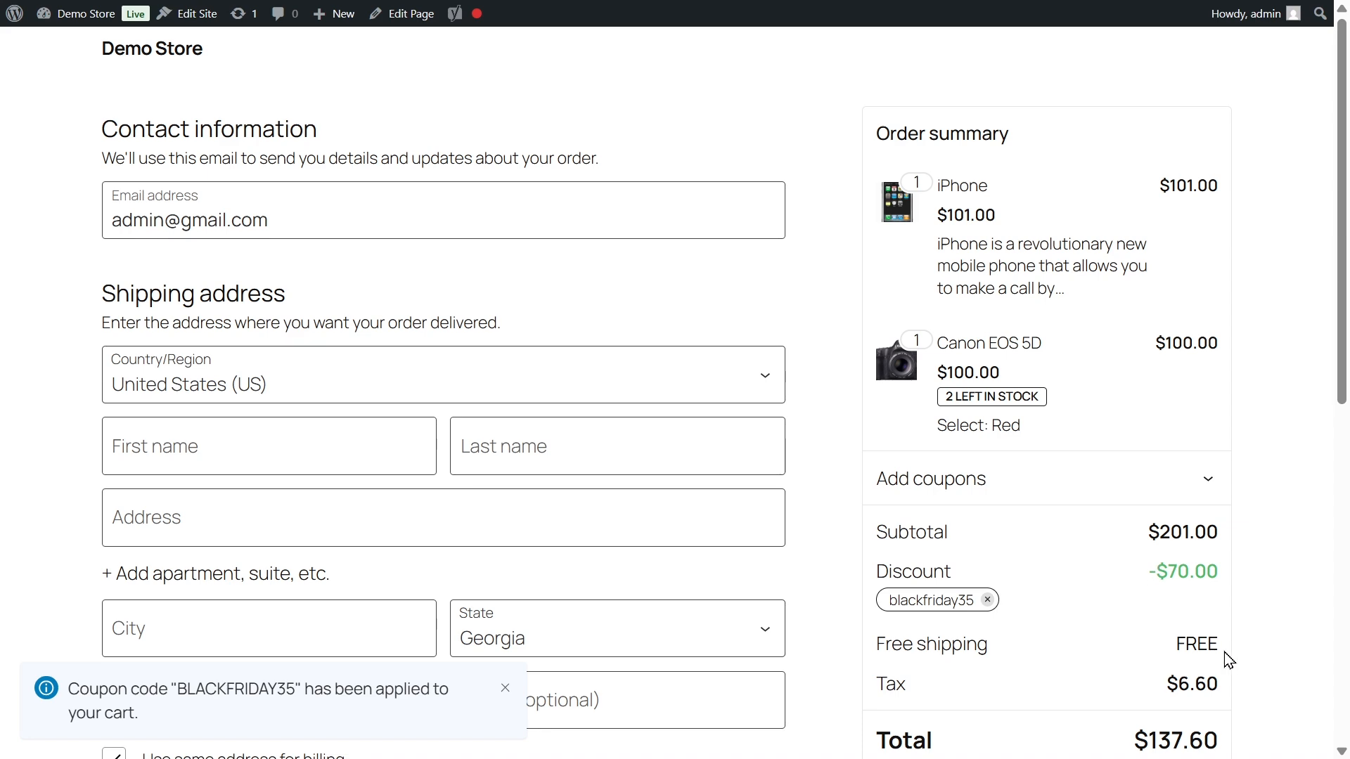
pyautogui.scroll(-3, 1271, 602)
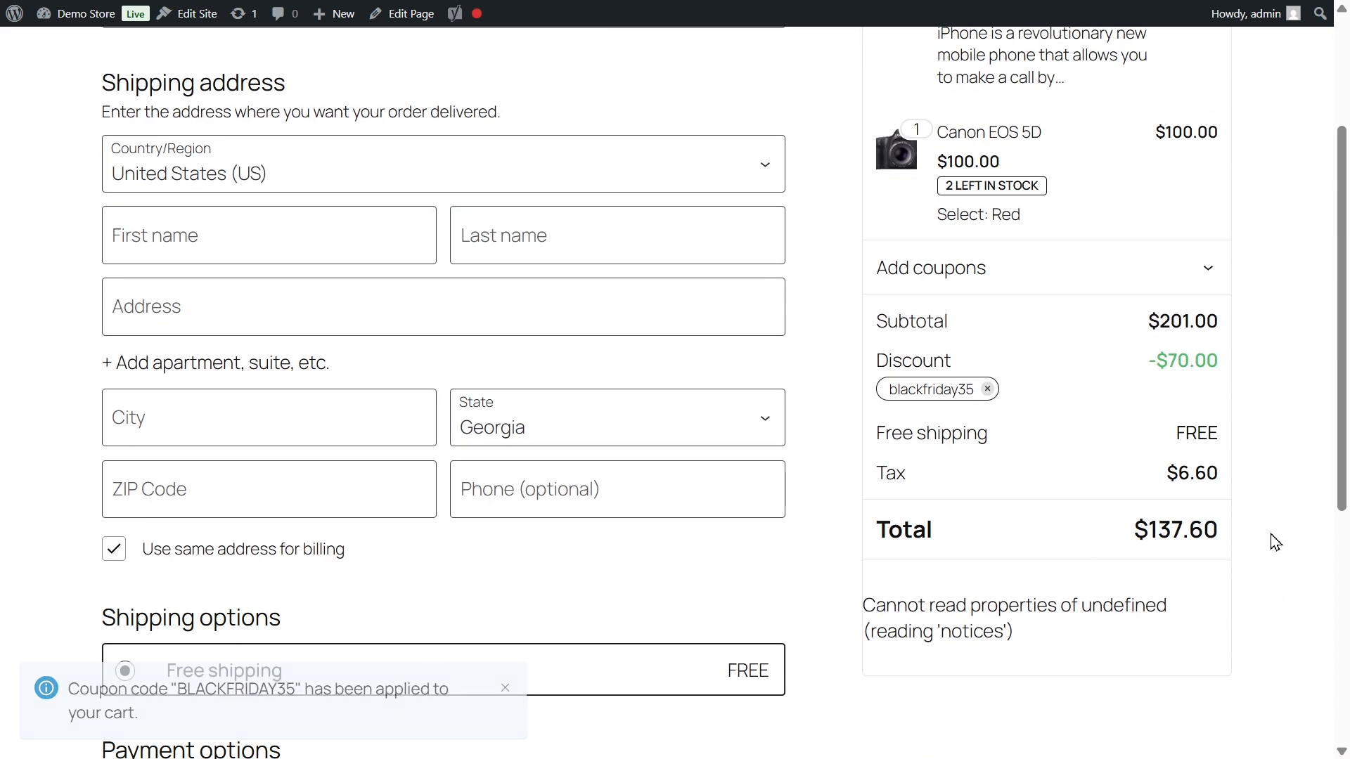
pyautogui.scroll(3, 1275, 541)
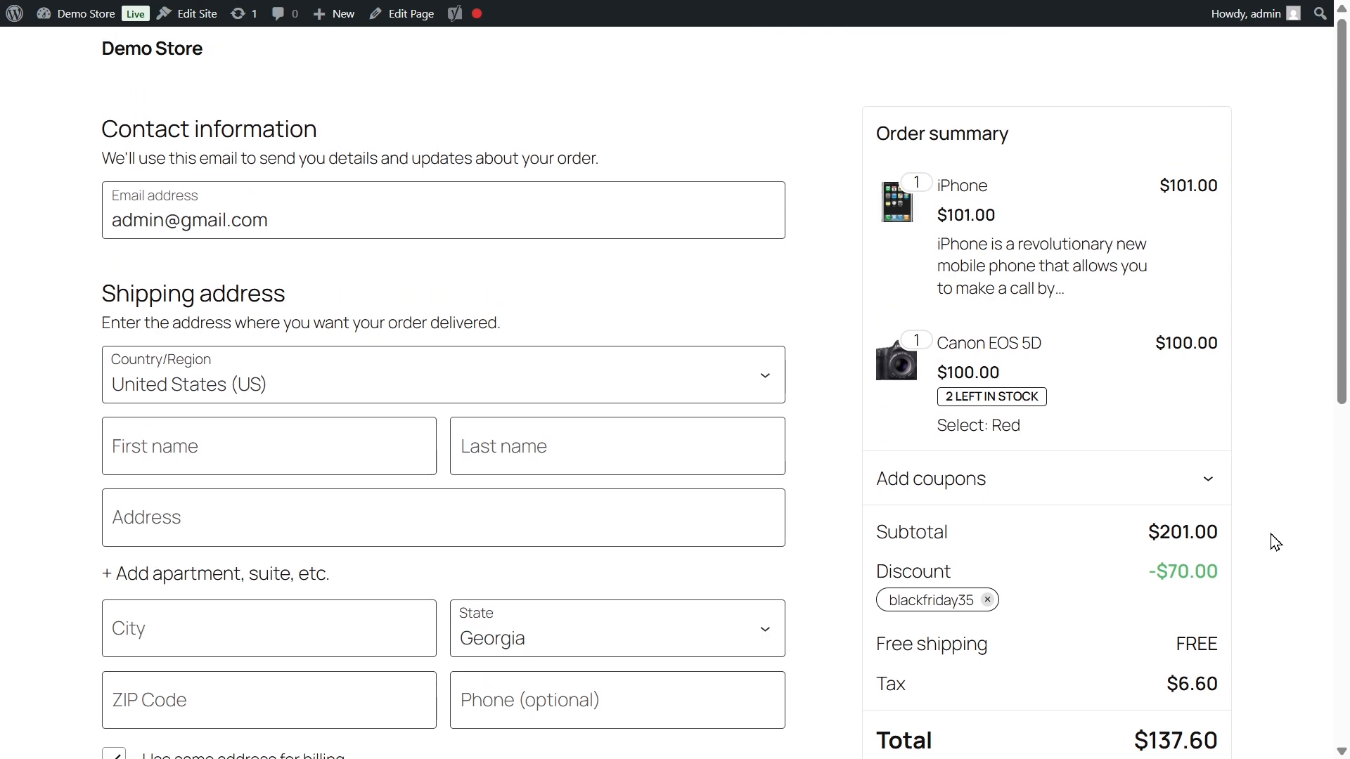
pyautogui.hotkey('ctrl', 'Tab')
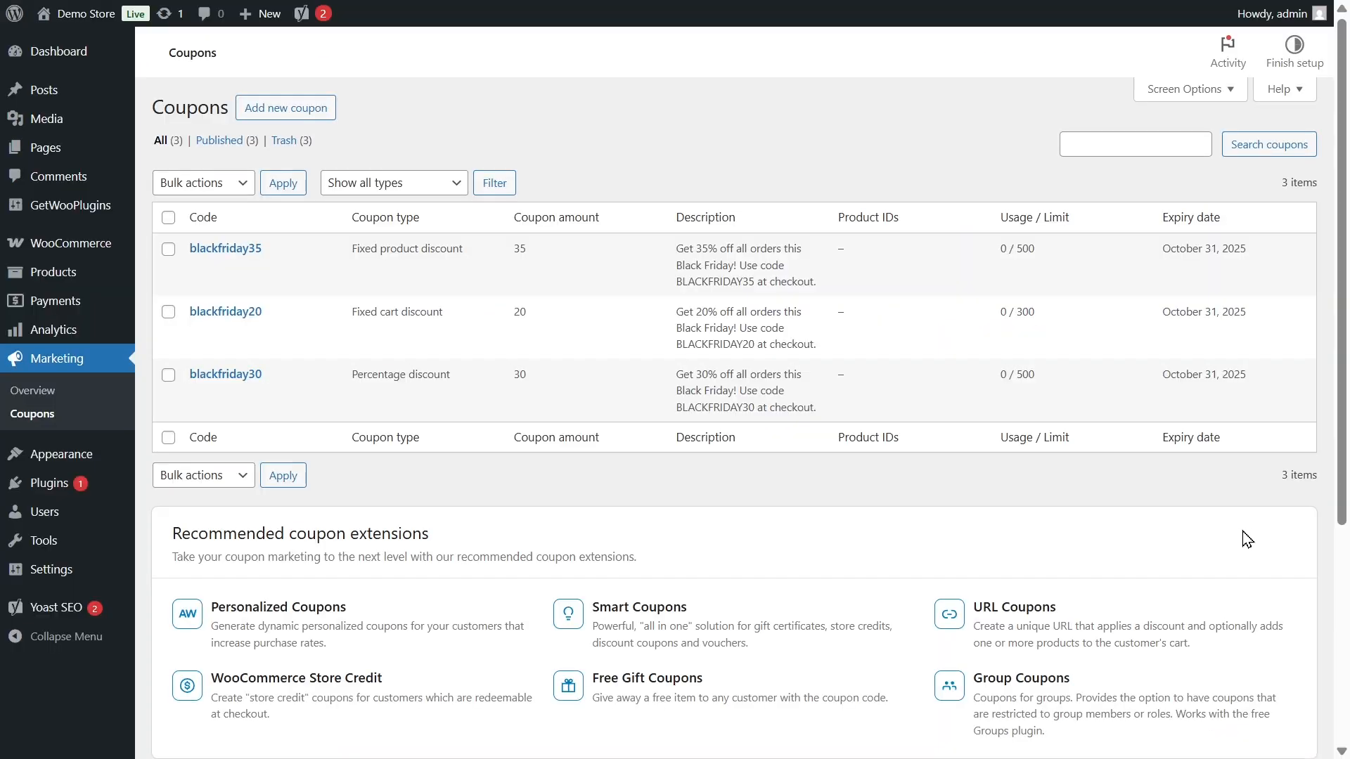